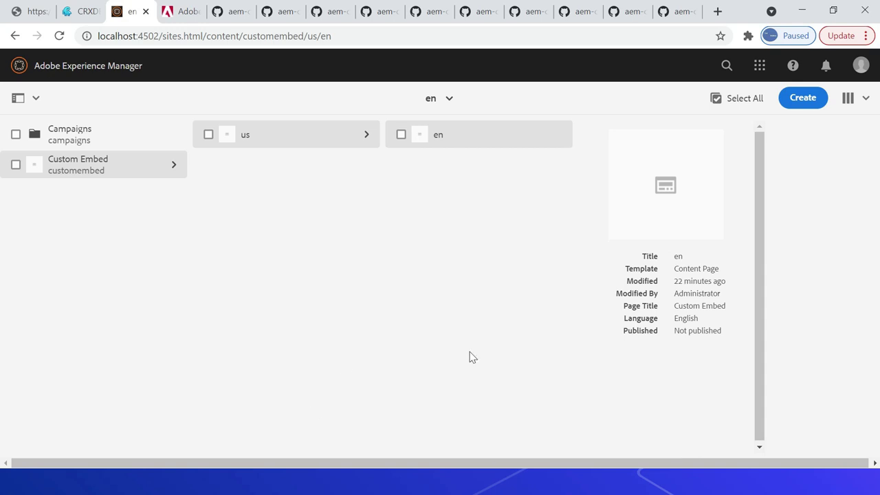
- Open the en page of the Custom Embed site in the page editor and open its template for editing
left_click(402, 135)
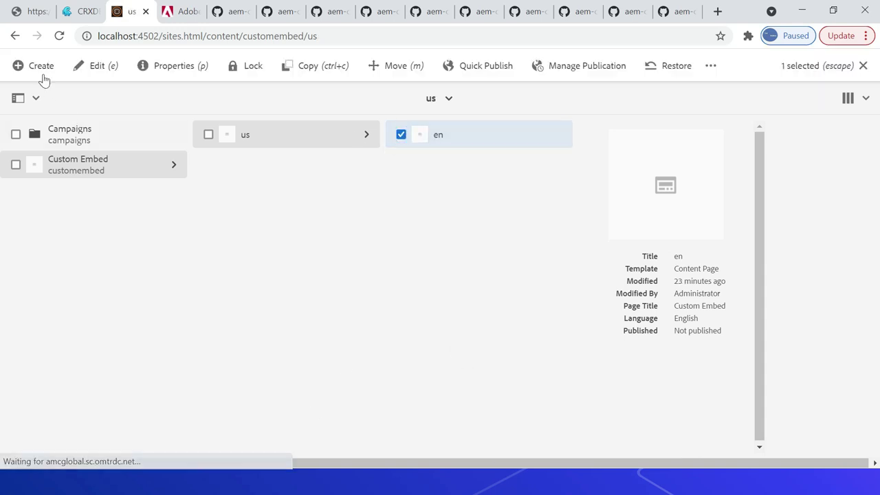
left_click(97, 67)
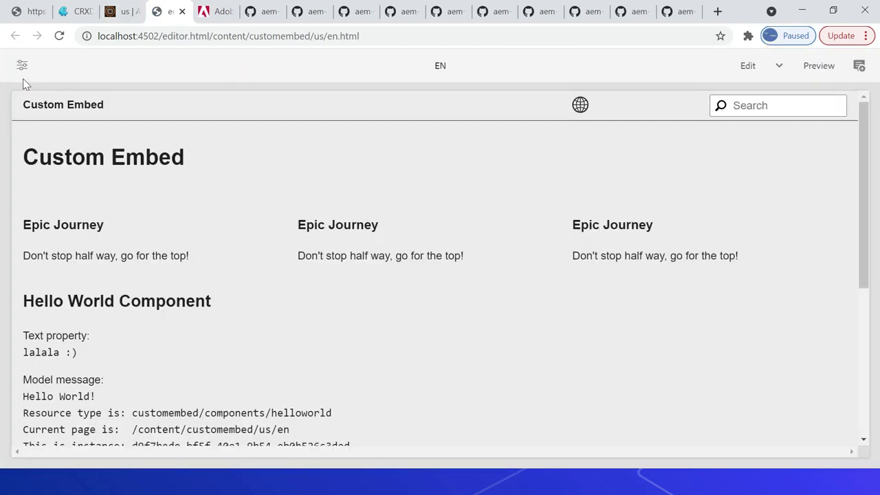
left_click(51, 67)
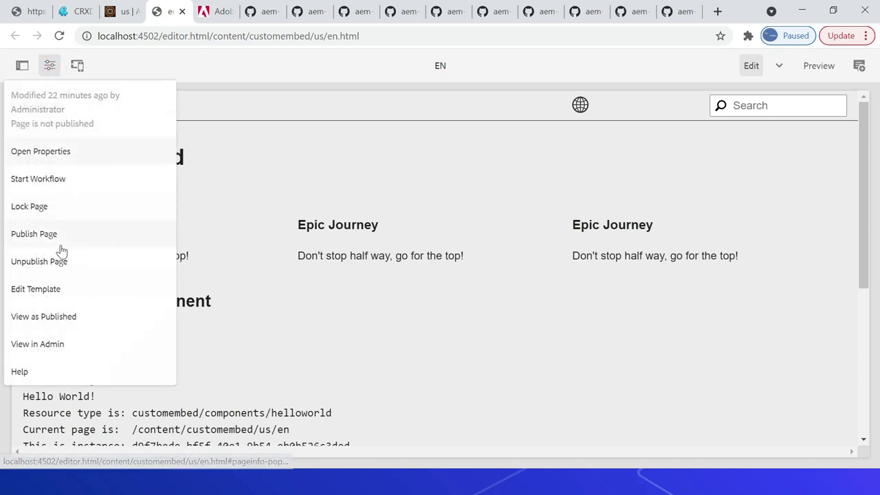
left_click(39, 292)
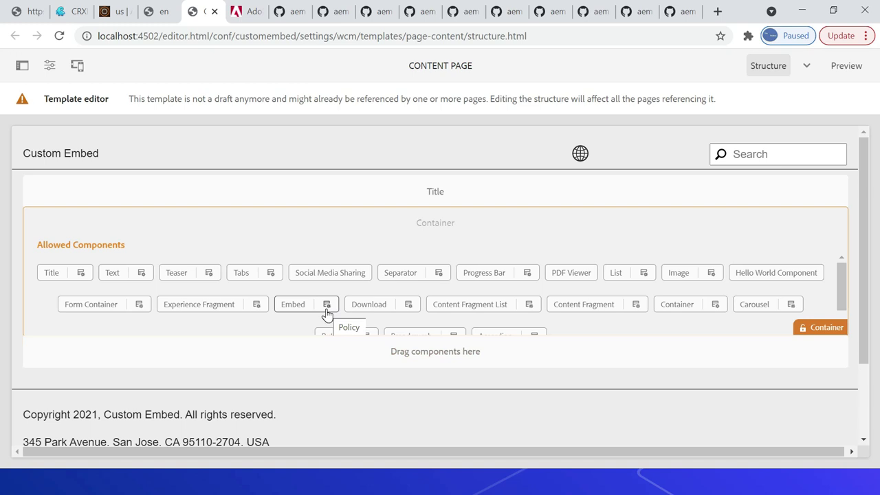
- Create a policy titled "Embed" for the Embed component and add YouTube to its allowed embeddables
left_click(327, 309)
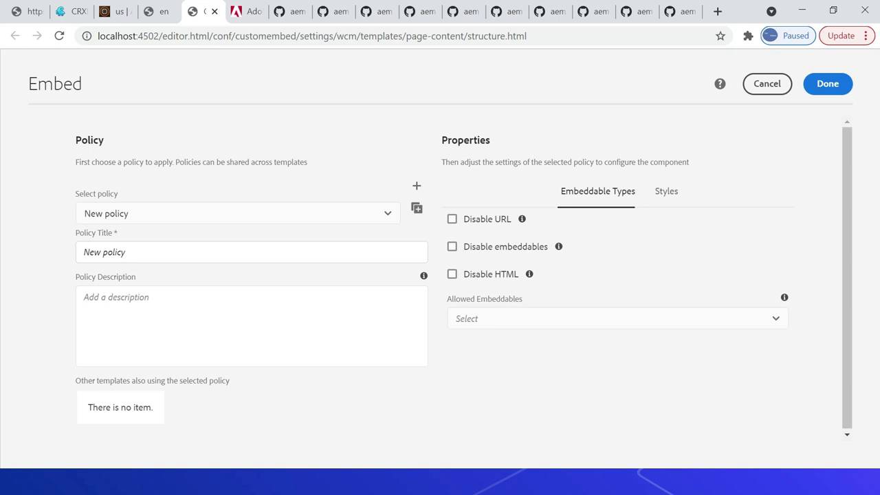
left_click(251, 252)
type("Embed")
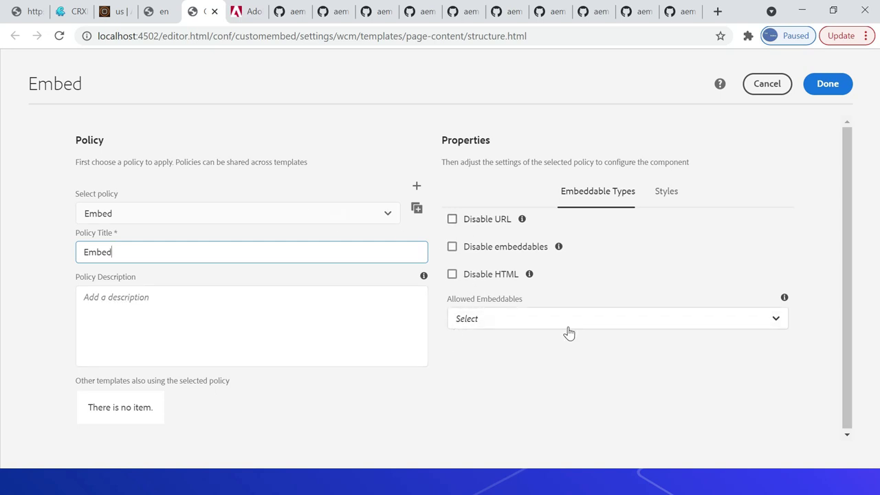
left_click(529, 321)
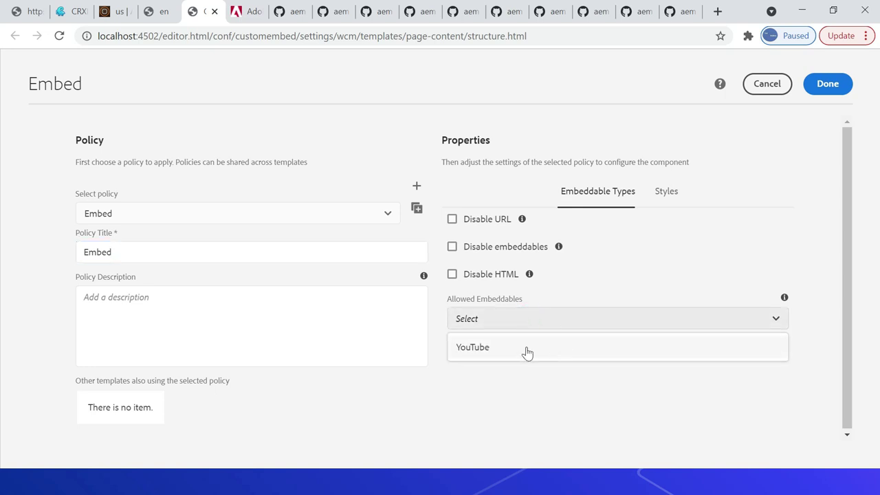
left_click(473, 355)
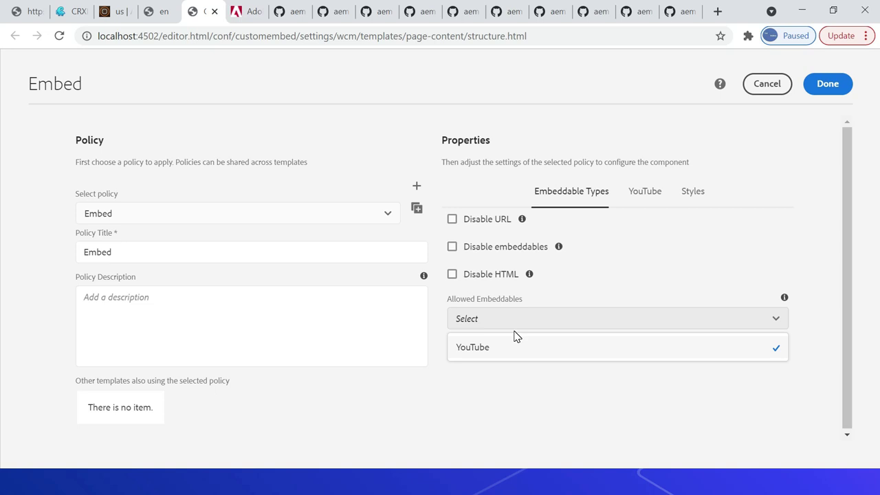
- Allow configuration of YouTube mute, autoplay, loop, inline playback (iOS) and related videos in the Embed policy, and save it
left_click(645, 196)
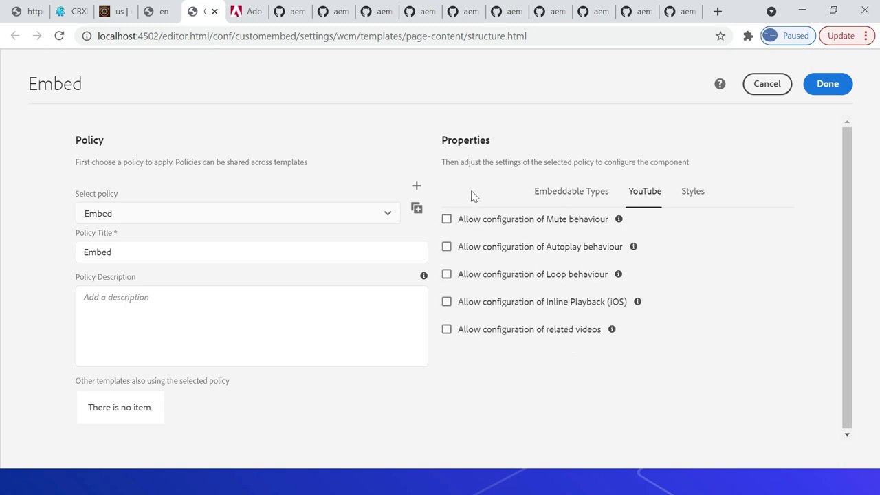
left_click(447, 219)
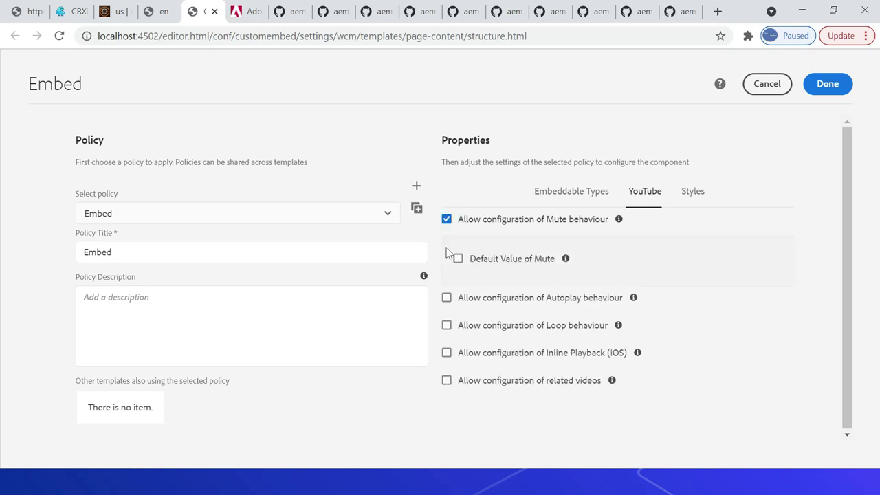
left_click(446, 299)
left_click(446, 376)
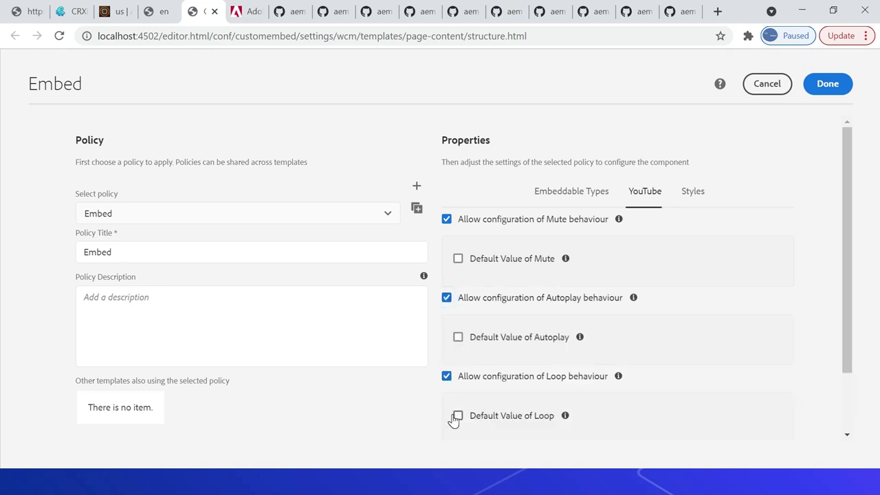
scroll(845, 268, "down", 1)
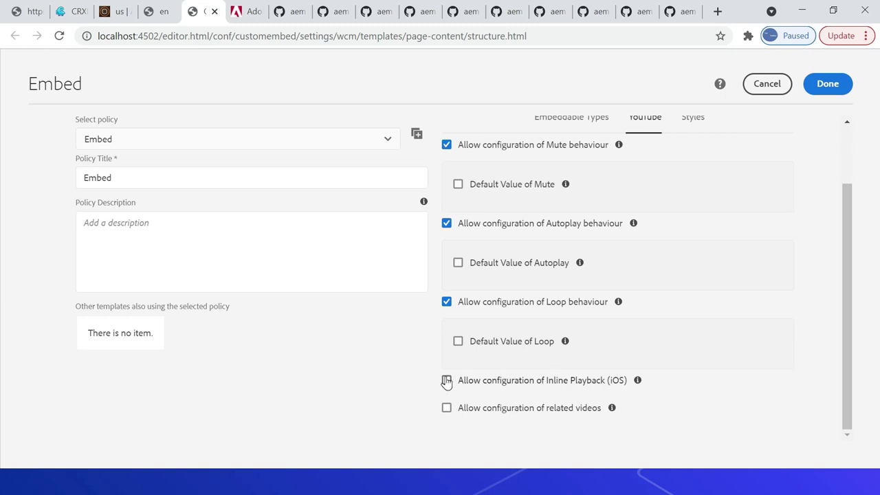
left_click(446, 380)
scroll(847, 282, "down", 1)
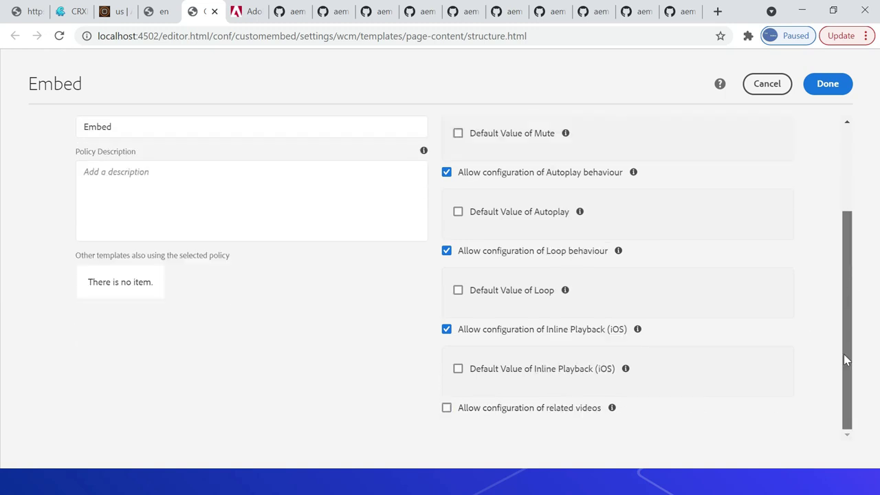
left_click(446, 409)
scroll(799, 224, "down", 1)
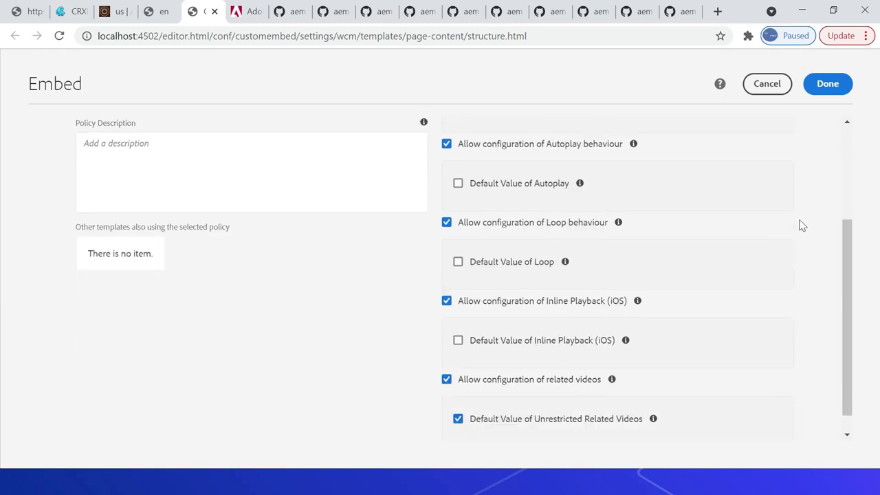
left_click(825, 88)
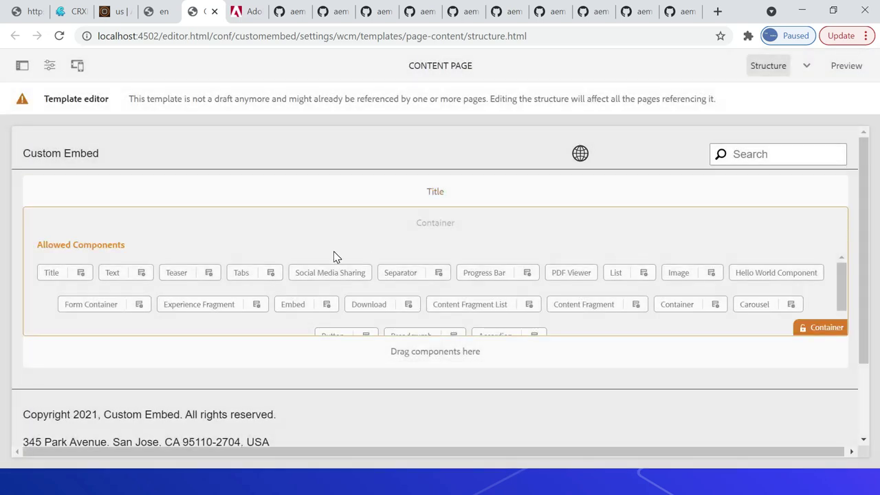
- Add an Embed component to the root container of the en page, below the Hello World component
key("ctrl+shift+Tab")
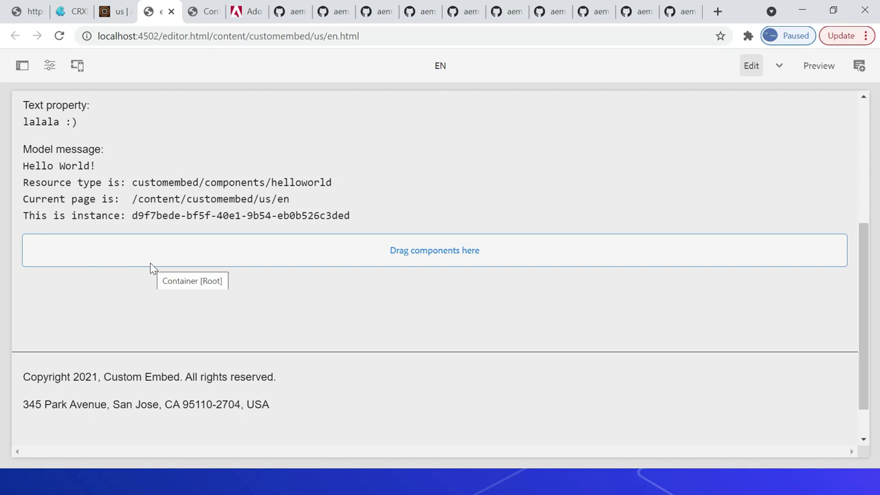
left_click(416, 256)
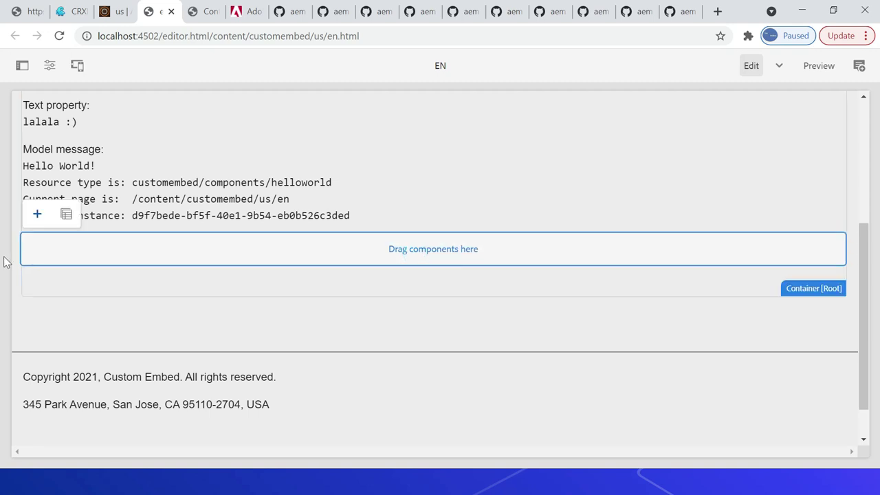
left_click(37, 213)
type("emb")
left_click(397, 308)
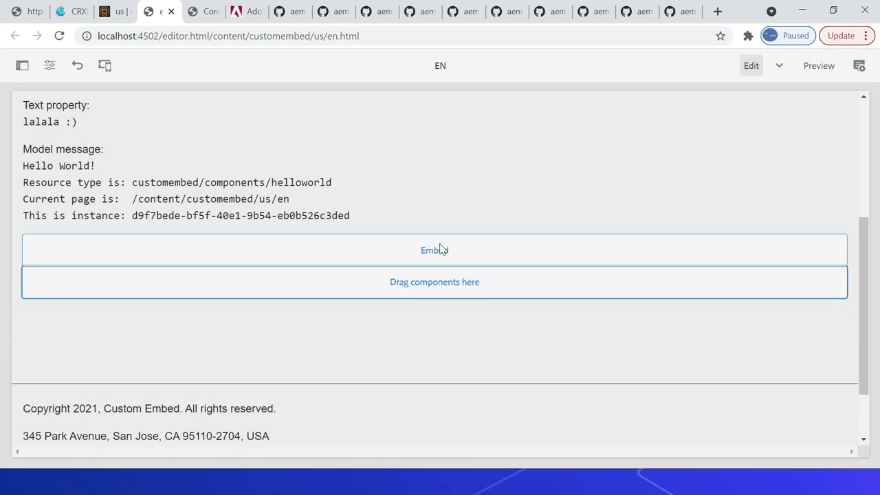
- Examine the Embed component's configuration options for the YouTube embeddable and for the HTML type
left_click(440, 249)
double_click(444, 249)
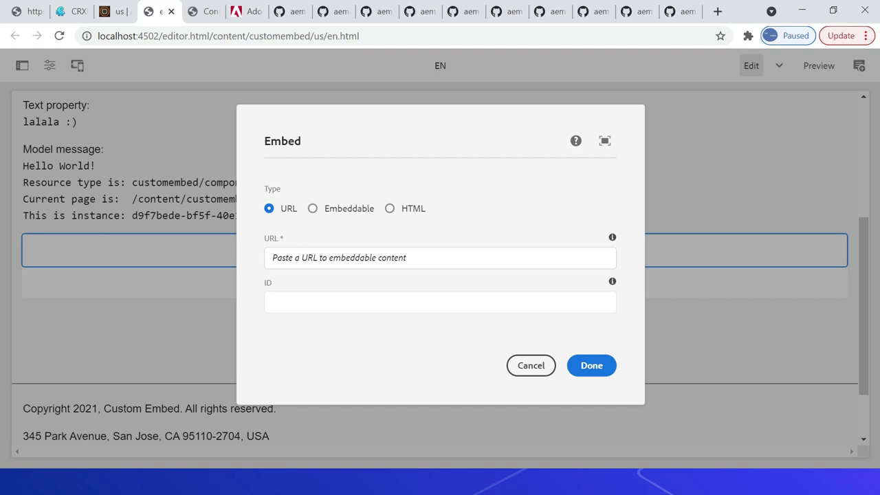
left_click(314, 208)
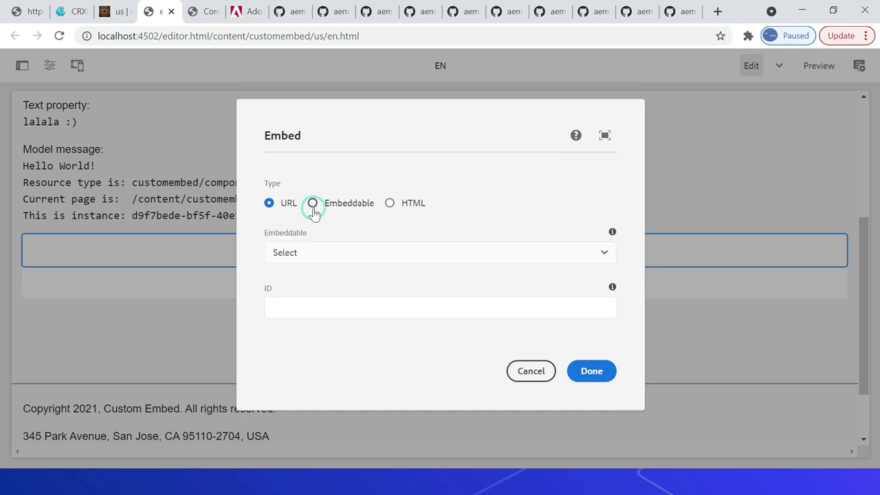
left_click(372, 254)
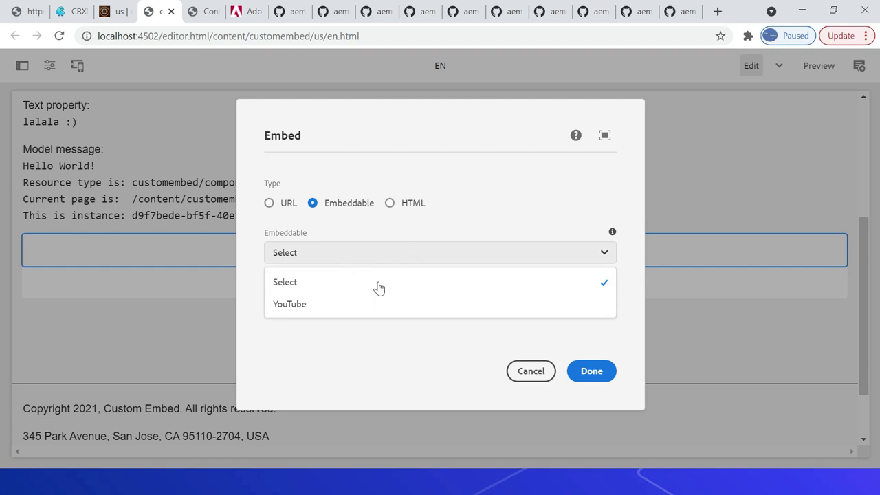
left_click(316, 308)
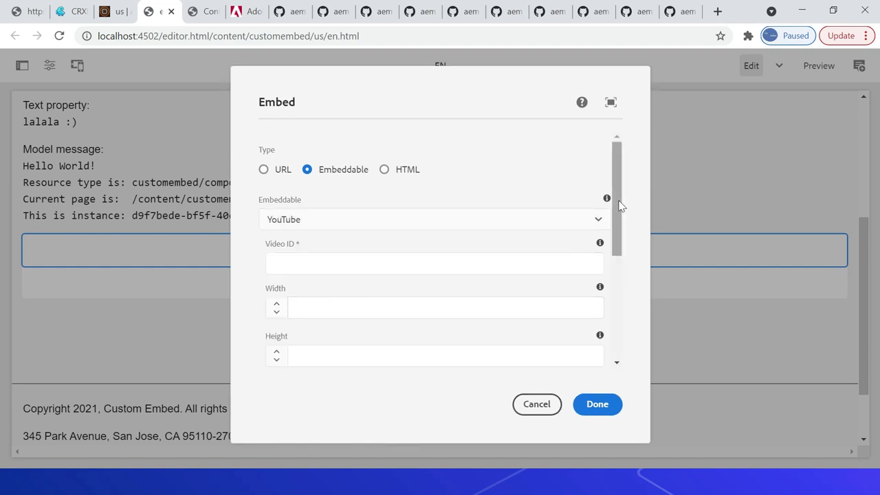
left_click_drag(620, 202, 611, 292)
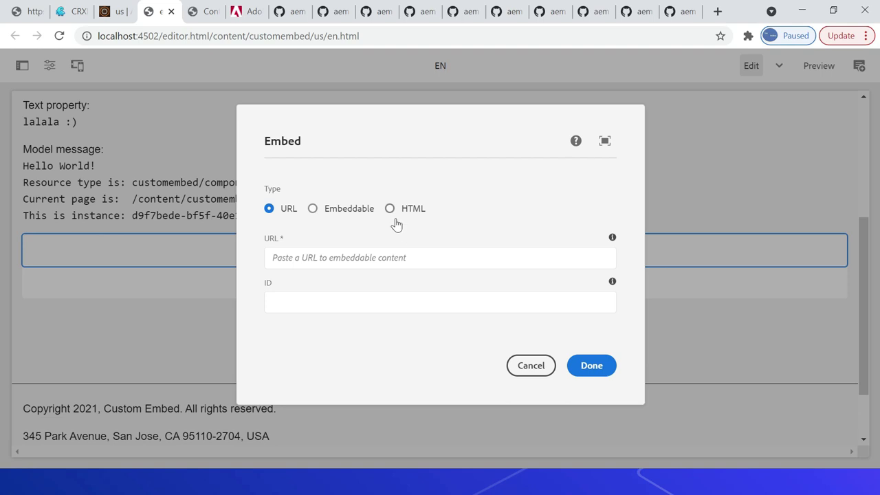
left_click(390, 208)
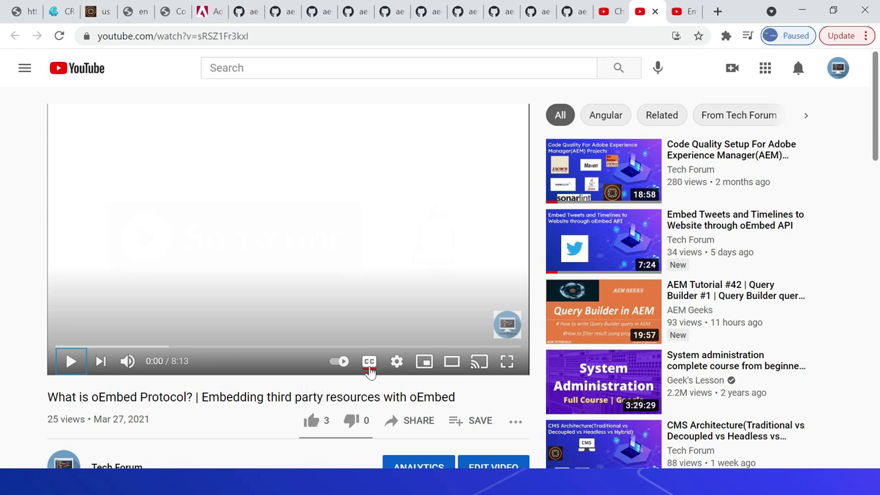
- Check the Twitter entry in the oembed.com providers.json list and go to the oEmbed client entries in the configuration console
left_click(679, 14)
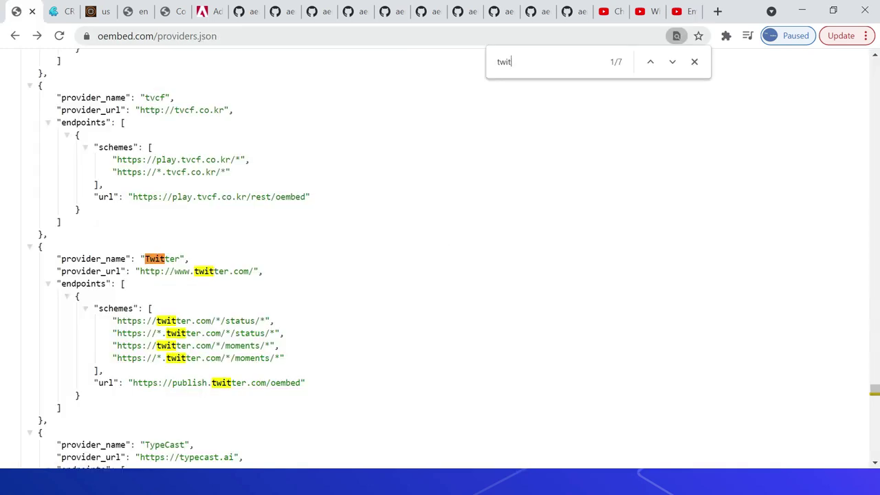
left_click(213, 38)
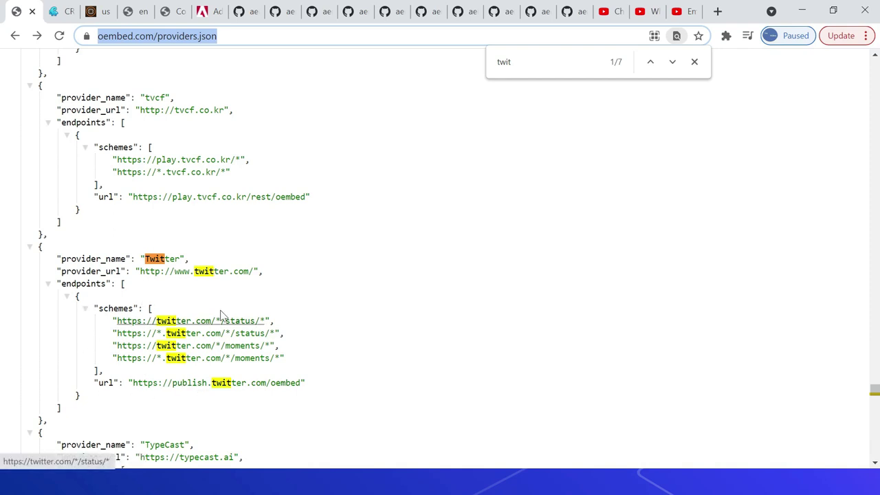
key("ctrl+6")
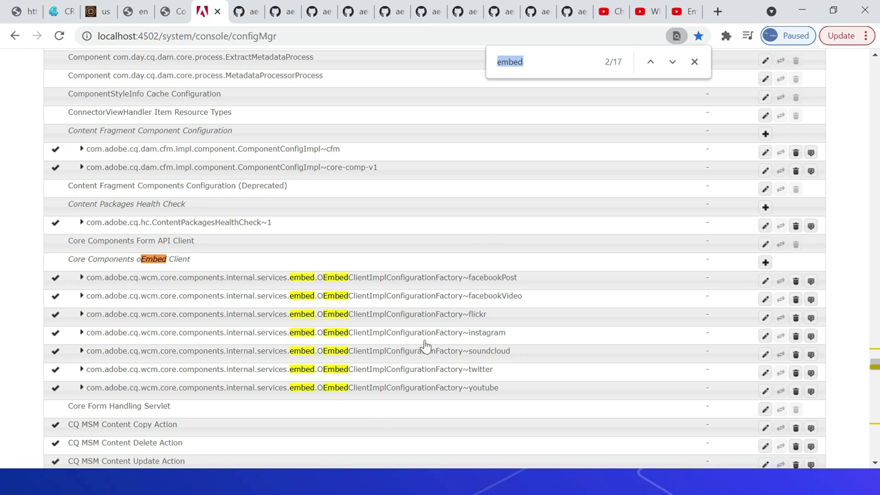
- Copy the API endpoint from the YouTube oEmbed client configuration and search for it in providers.json
left_click(472, 396)
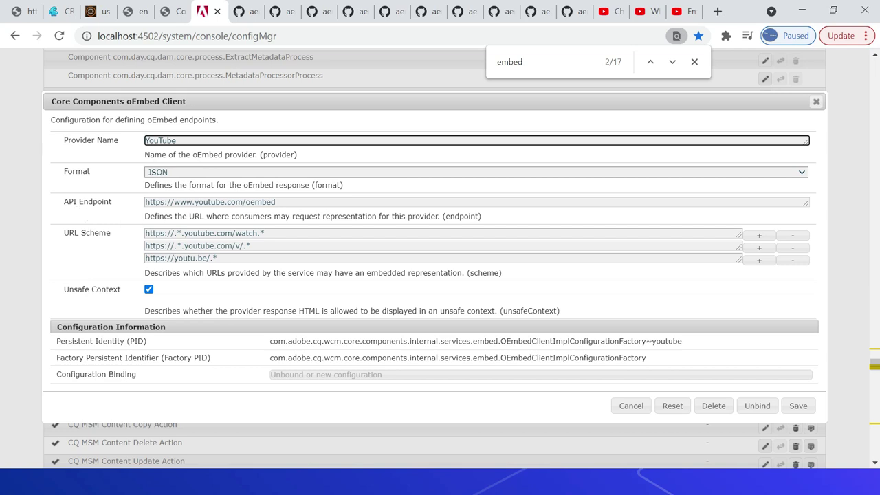
key("Tab")
key("Tab")
key("ctrl+c")
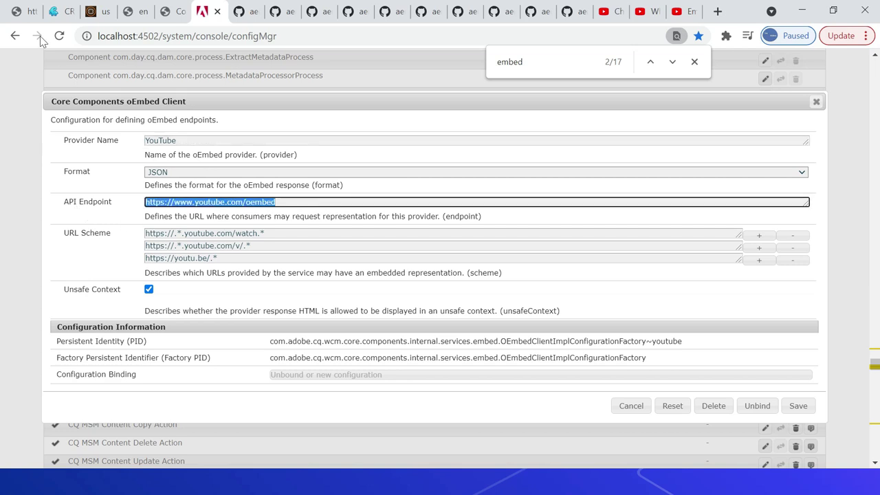
left_click(20, 12)
key("ctrl+f")
key("ctrl+v")
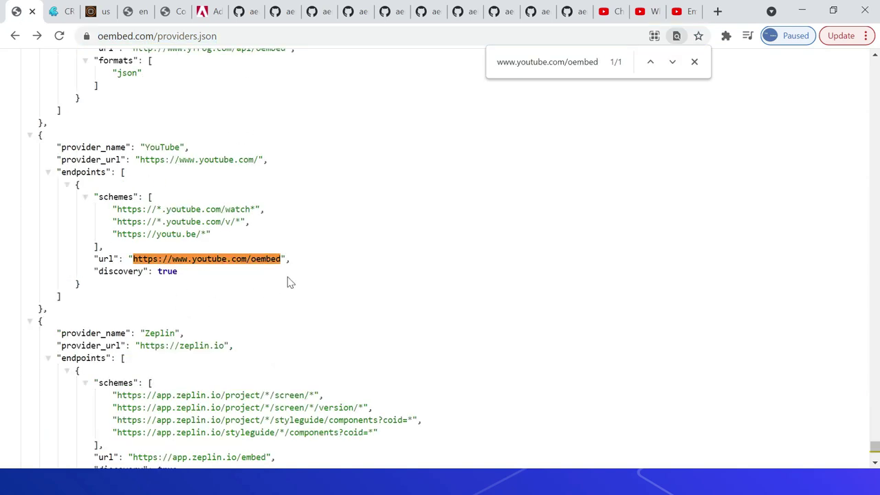
- Compare the URL schemes of the YouTube oEmbed client configuration with those in the YouTube entry of providers.json
left_click(206, 12)
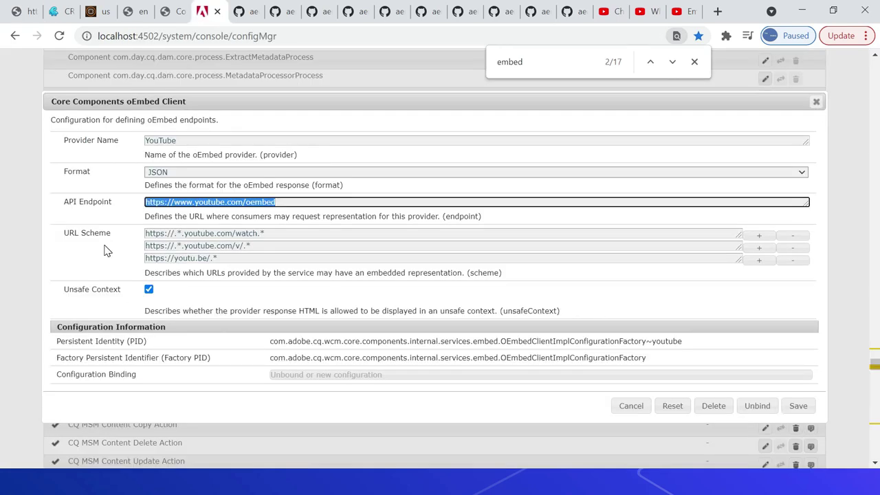
left_click(28, 13)
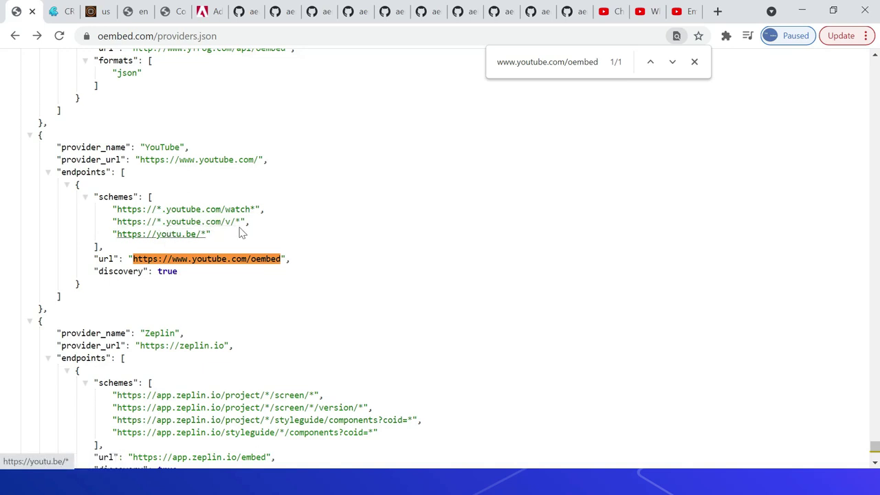
left_click(208, 16)
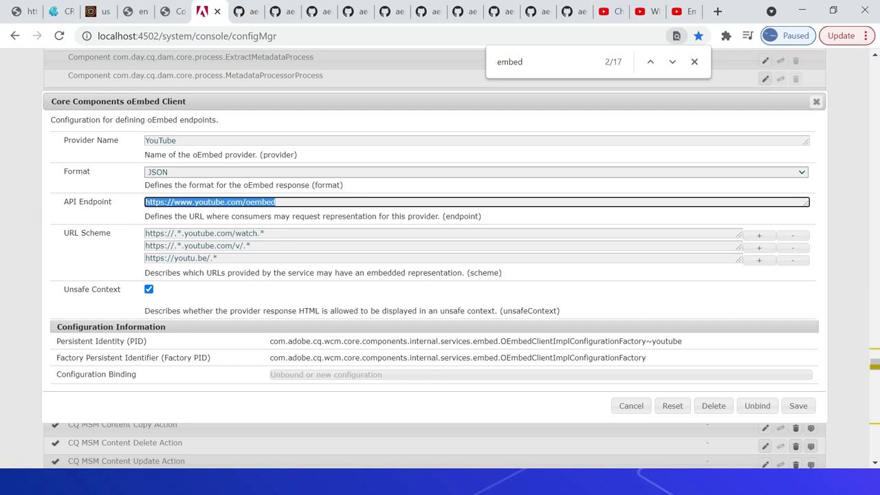
- Close the YouTube configuration without saving and open the Twitter oEmbed client configuration
left_click(630, 405)
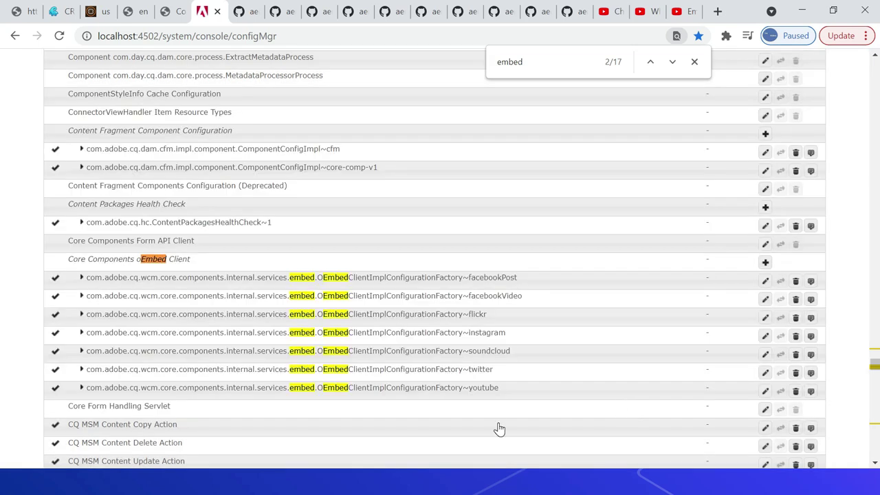
left_click(472, 378)
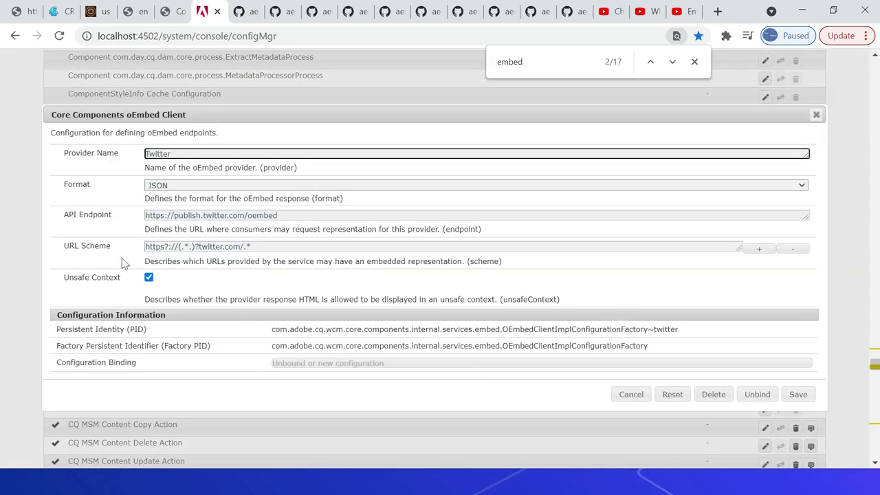
- Close the Twitter configuration without saving and open the Flickr oEmbed client configuration
left_click(629, 394)
left_click(474, 314)
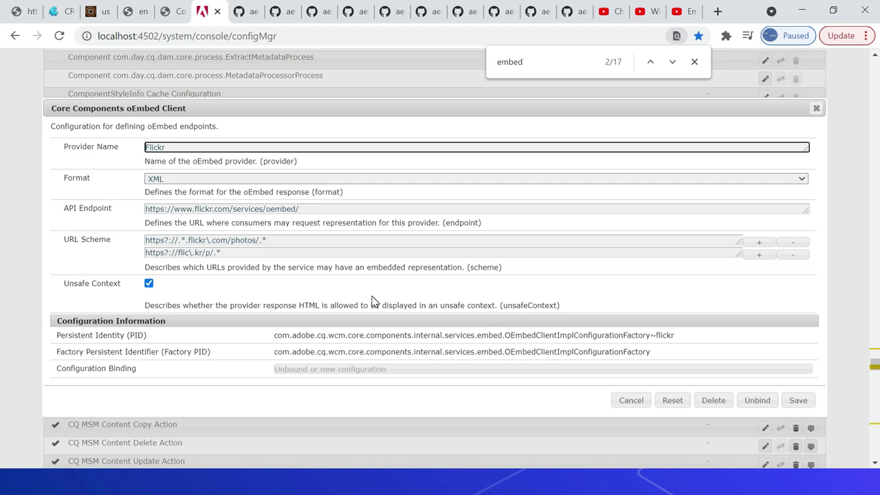
- Copy the Twitter timeline URL from the Notepad++ notes and save it as the URL of the page's Embed component
key("alt+Tab")
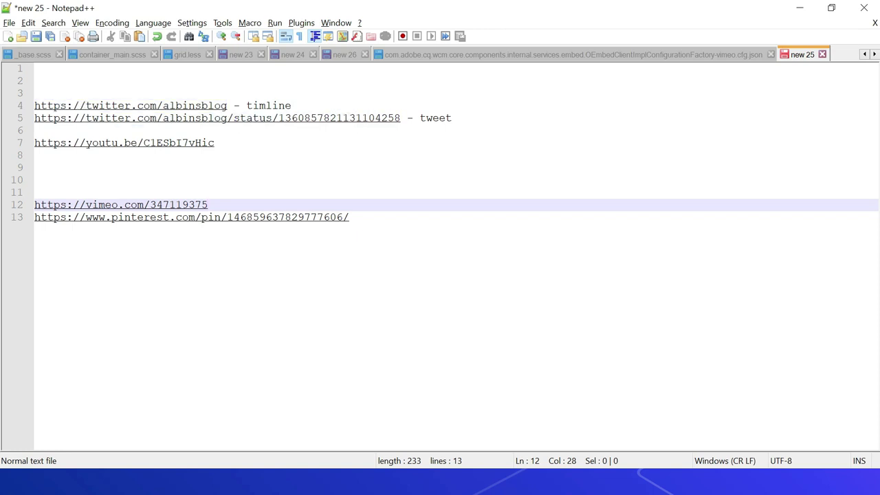
left_click_drag(227, 105, 35, 105)
key("ctrl+c")
key("alt+Tab")
key("Tab")
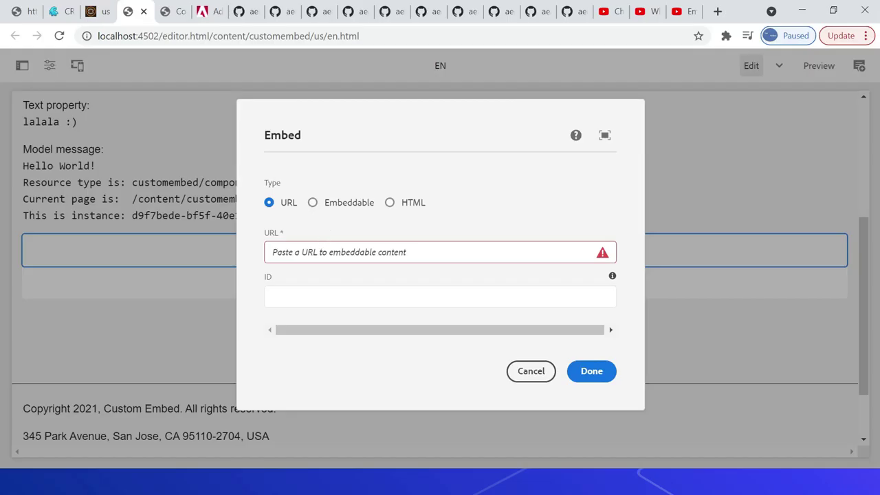
left_click(310, 252)
key("ctrl+v")
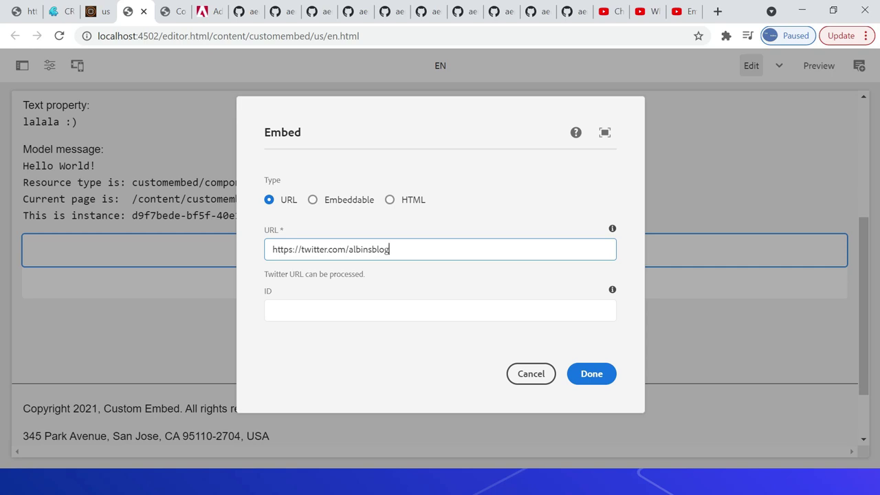
left_click(590, 375)
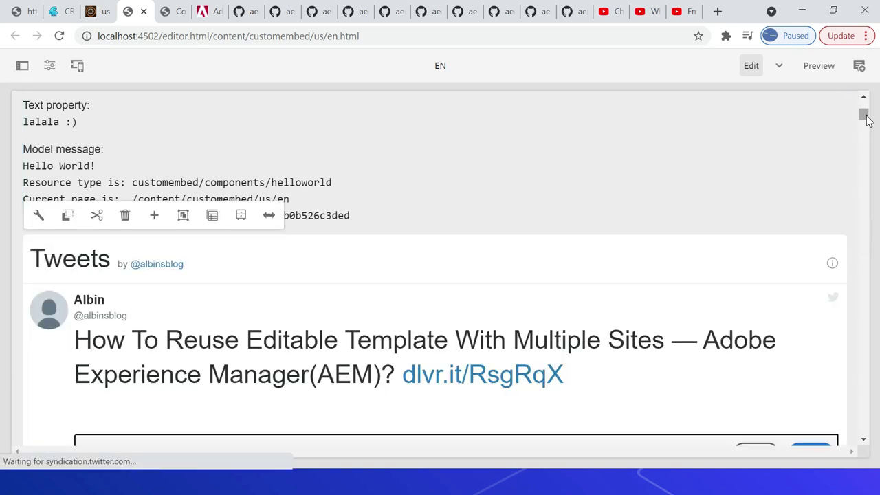
- Insert a new Embed component below the embedded Twitter timeline
left_click_drag(863, 114, 2, 437)
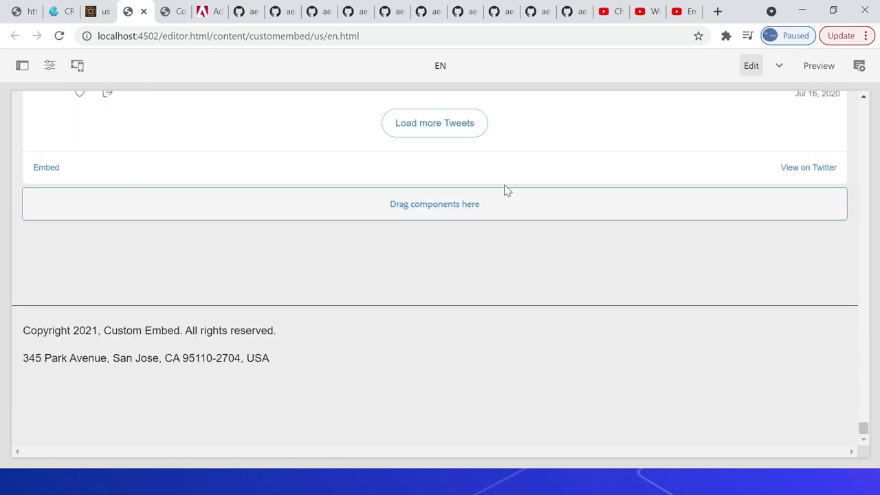
left_click(427, 198)
left_click(32, 167)
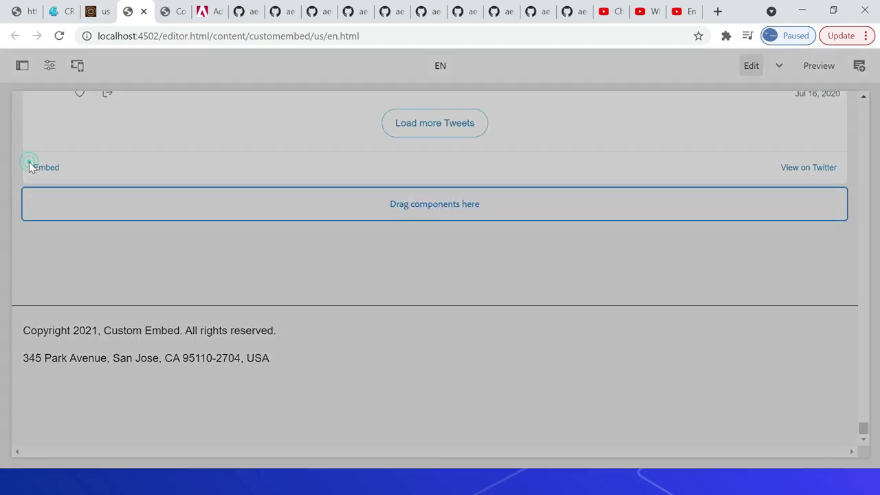
type("embe")
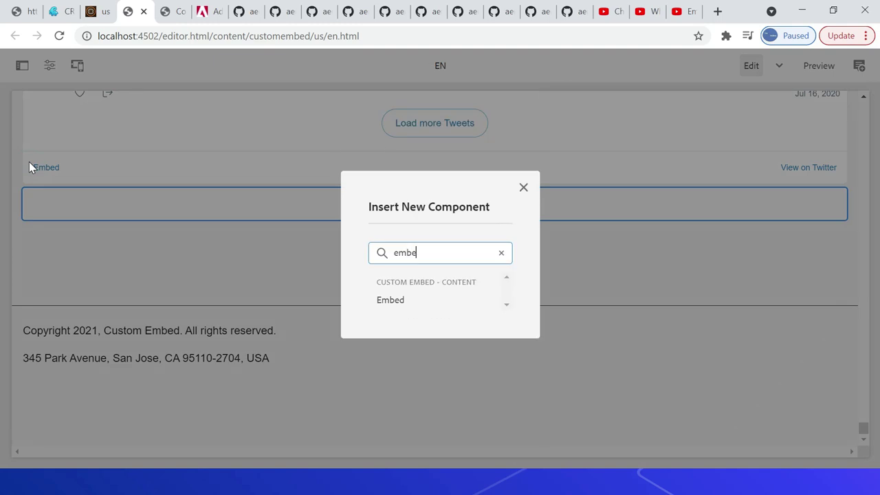
left_click(394, 306)
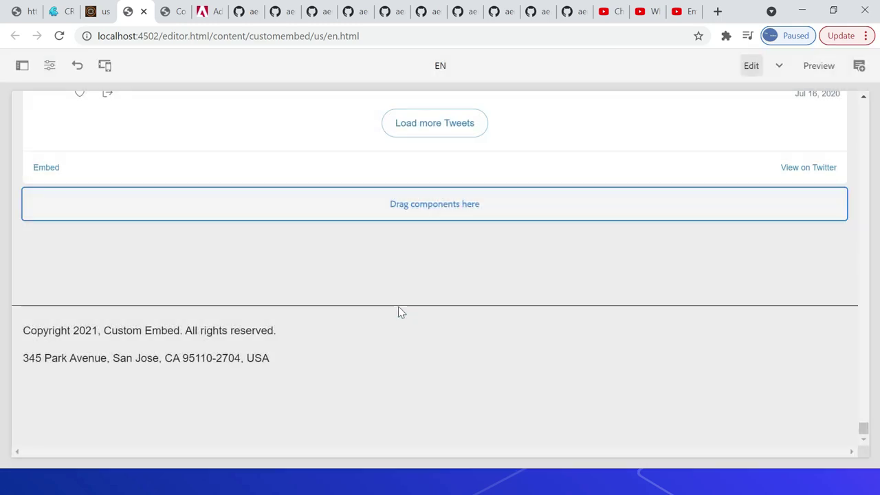
- Copy the single tweet's URL from the Notepad++ notes and save it as the URL of the new Embed component
key("alt+Tab")
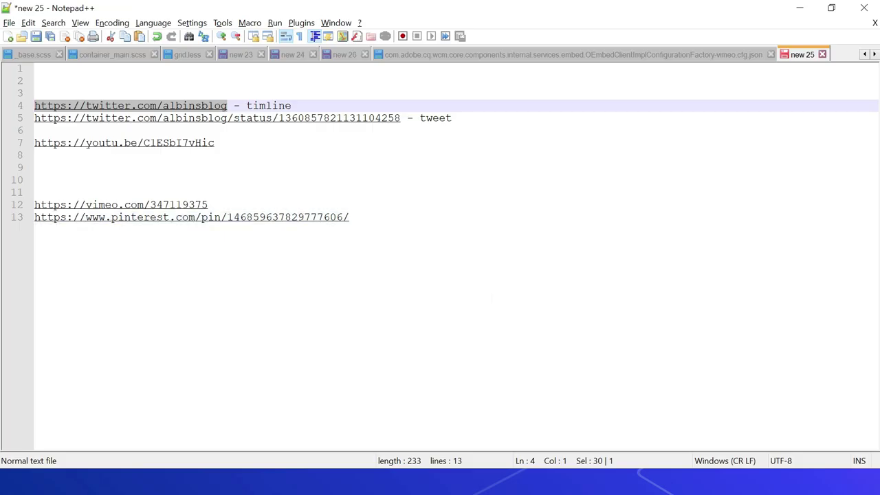
left_click_drag(406, 119, 353, 120)
left_click(404, 116)
double_click(404, 117)
key("ctrl+c")
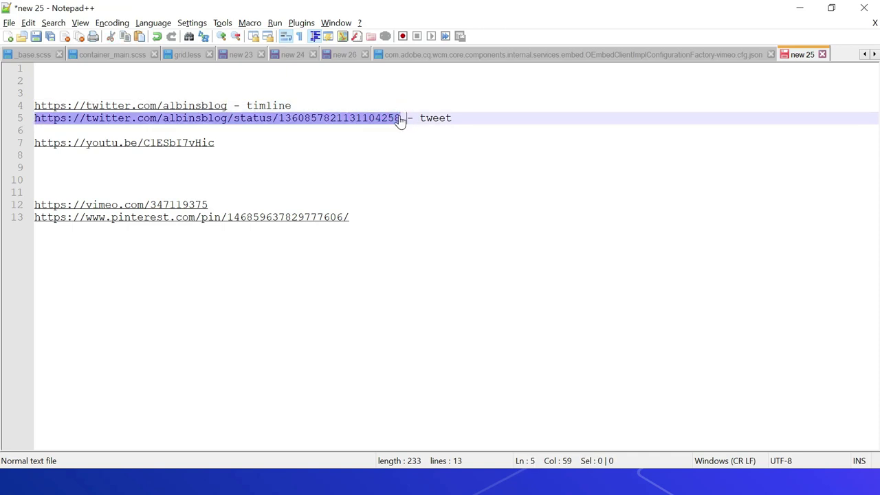
key("alt+Tab")
left_click(418, 201)
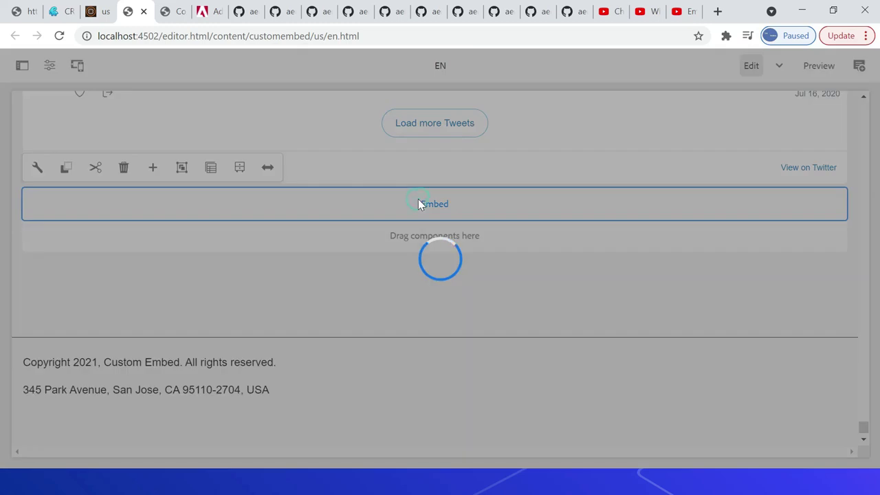
key("ctrl+v")
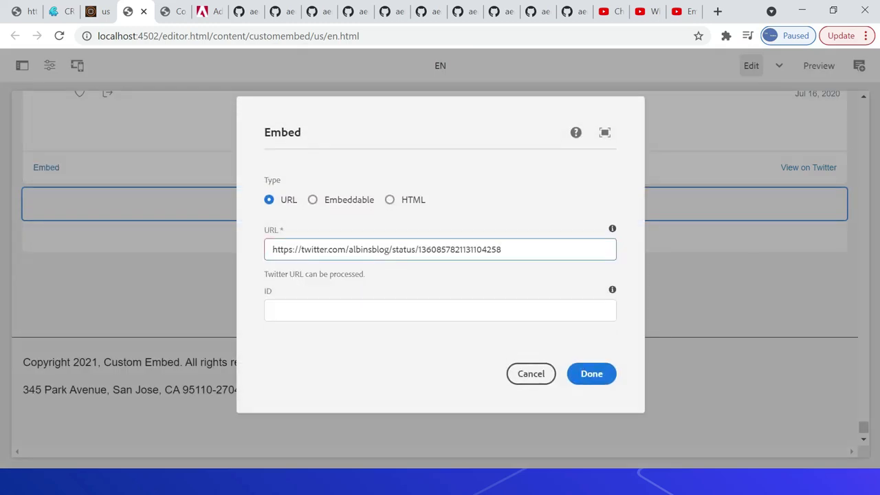
left_click(595, 377)
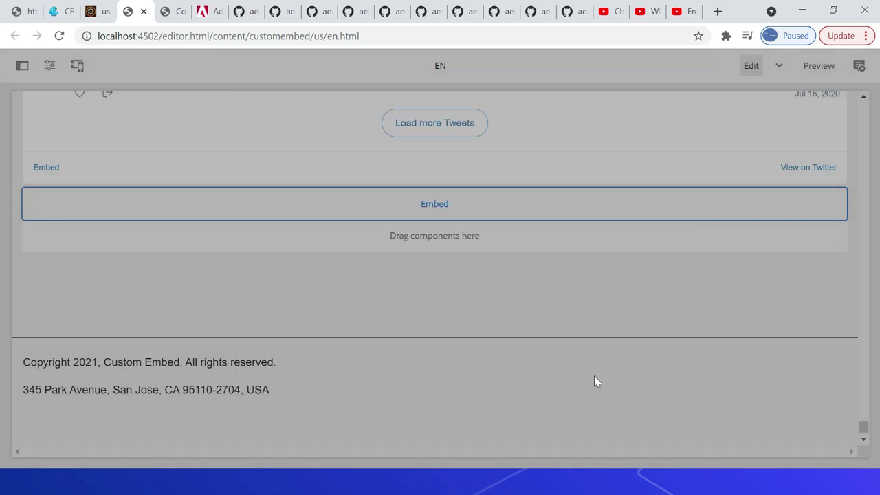
key("alt+Tab")
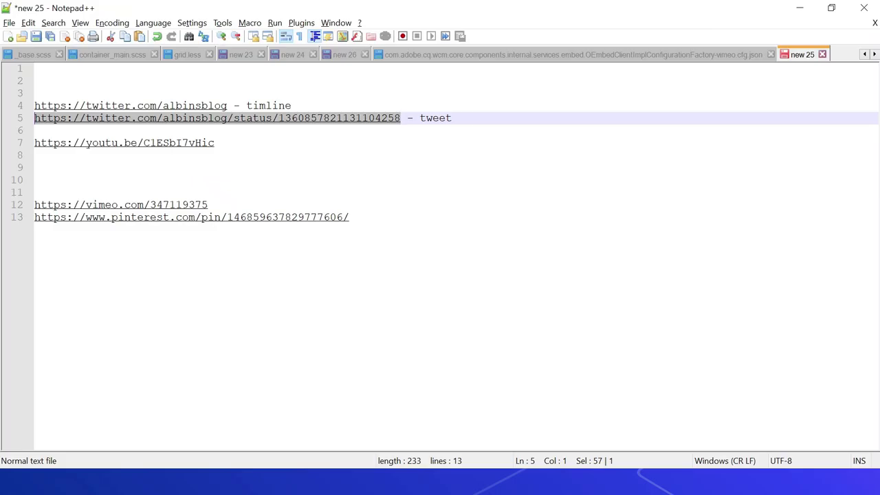
key("alt+Tab")
key("alt+Tab")
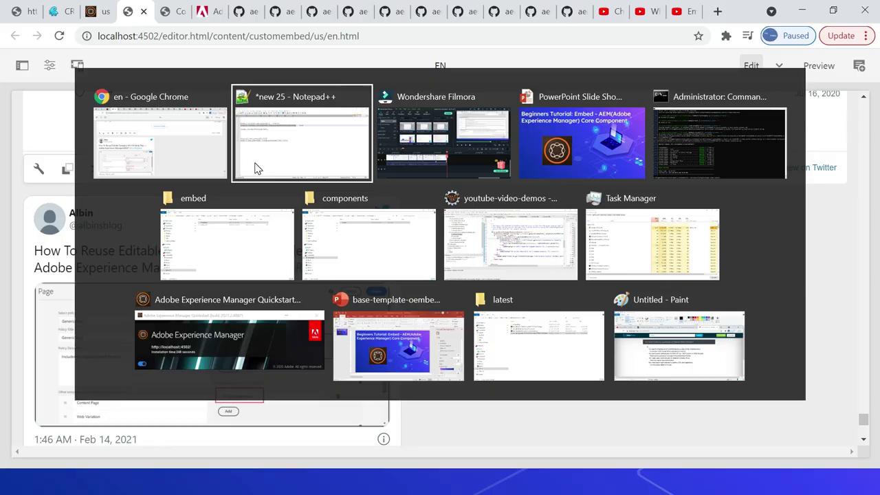
left_click_drag(215, 143, 33, 142)
key("alt+Tab")
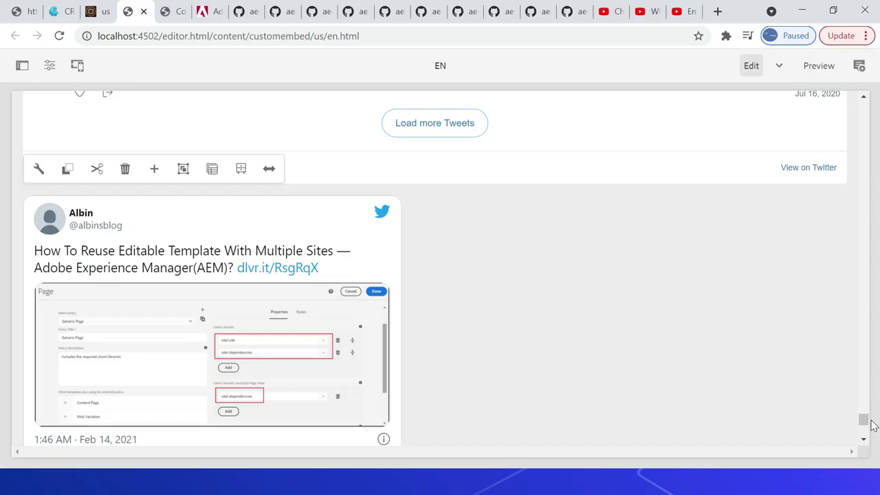
- Insert another Embed component below the embedded tweet
left_click_drag(864, 418, 864, 426)
left_click(438, 203)
left_click(37, 166)
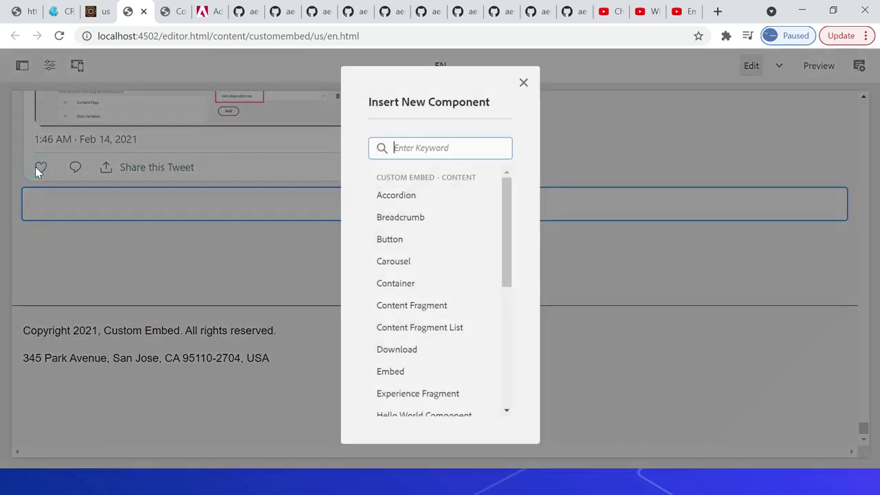
type("em")
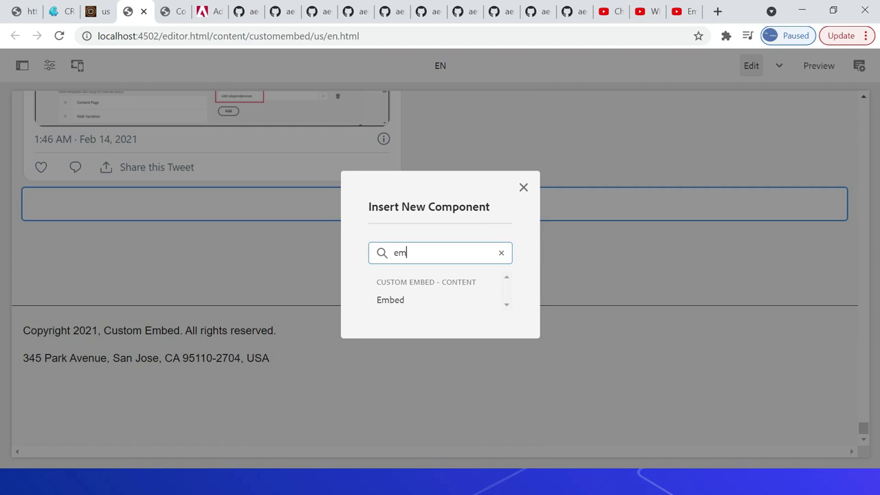
left_click(397, 302)
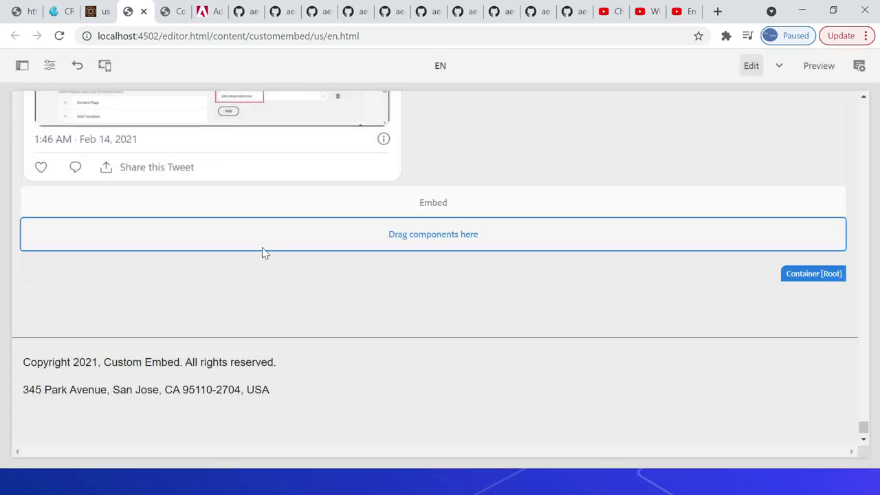
double_click(421, 204)
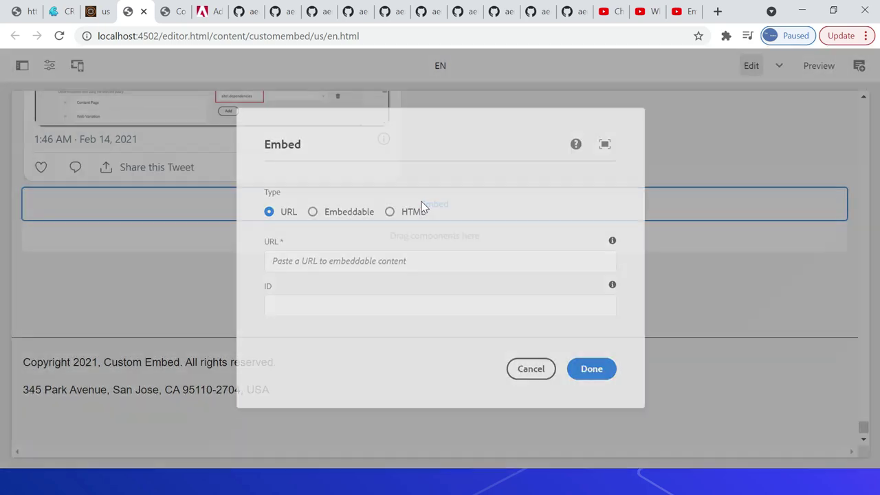
left_click(326, 257)
type("https://youtu.be/C1ESbI7vHic")
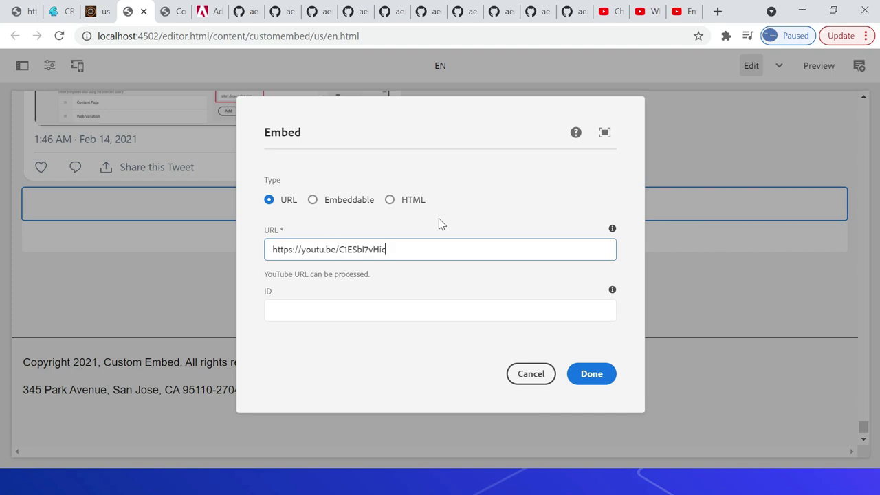
left_click(596, 375)
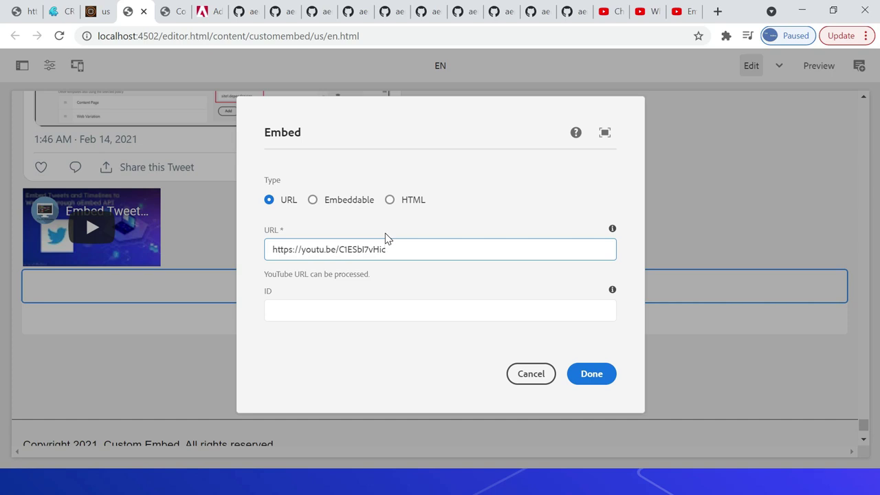
type("maxwidth=600")
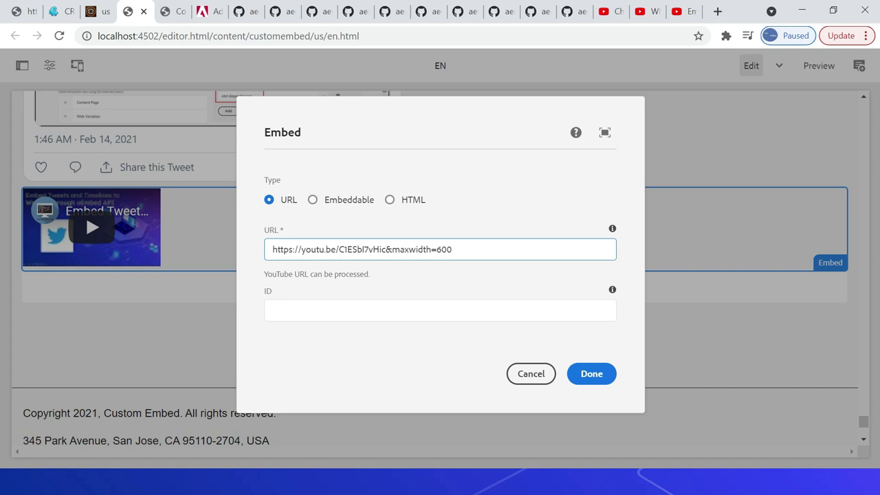
left_click(606, 378)
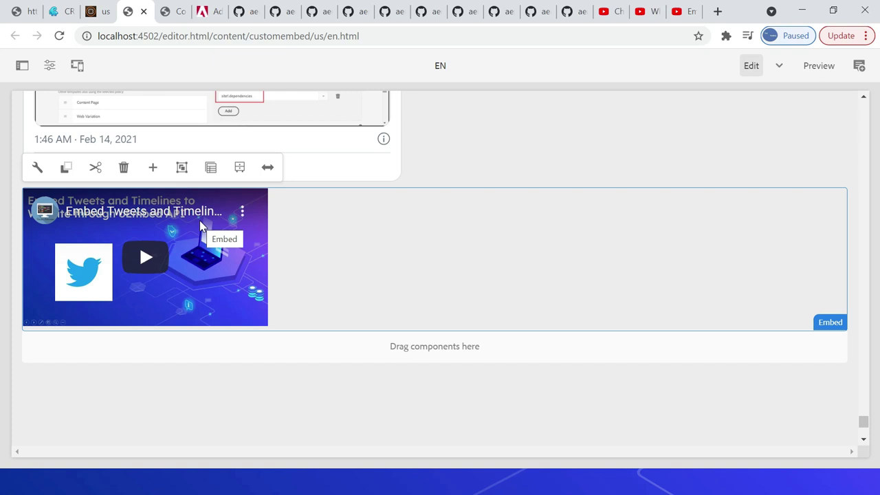
- Insert another Embed component below the YouTube video
left_click(402, 287)
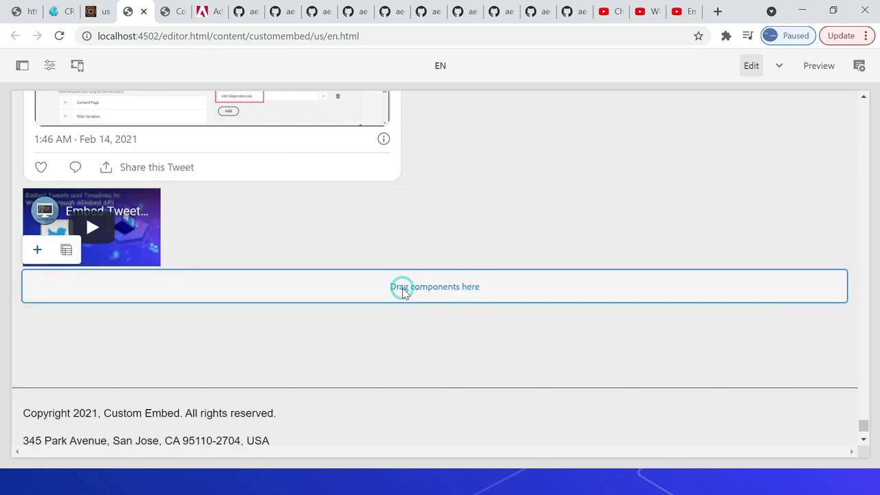
left_click(38, 252)
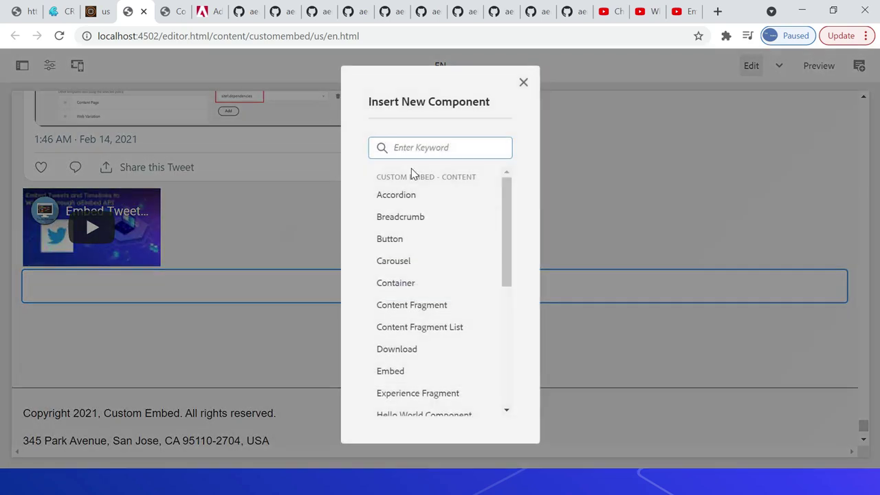
type("embe")
left_click(416, 299)
double_click(411, 295)
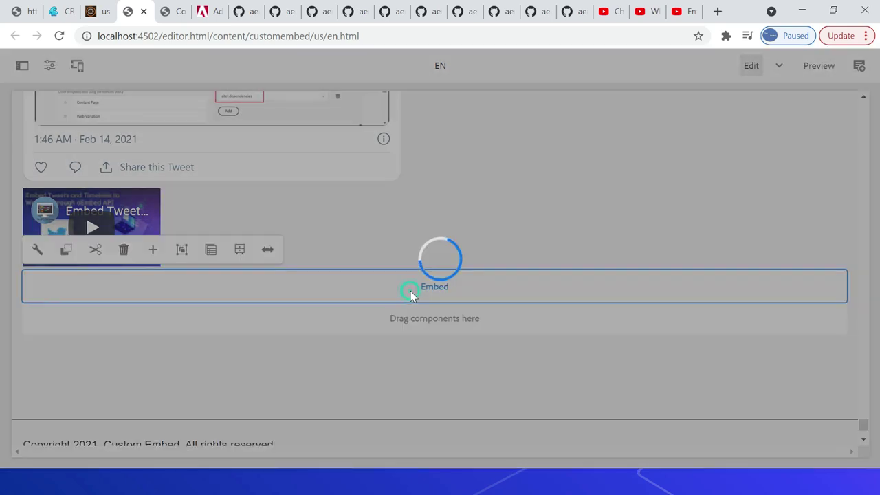
key("alt+Tab")
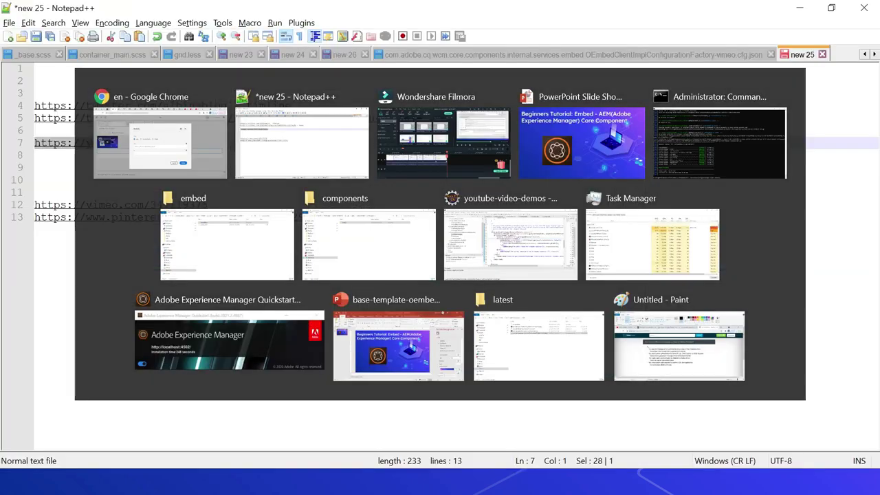
left_click_drag(207, 204, 28, 210)
key("ctrl+c")
key("alt+Tab")
left_click(330, 257)
key("ctrl+v")
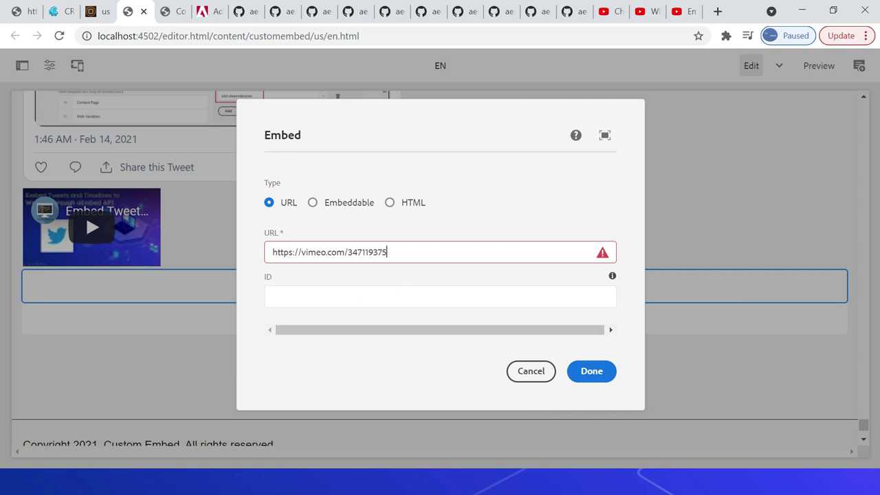
- Switch to CRXDE Lite and open the Vimeo oEmbed client configuration file under /apps/customembed/osgiconfig/config
key("ctrl+2")
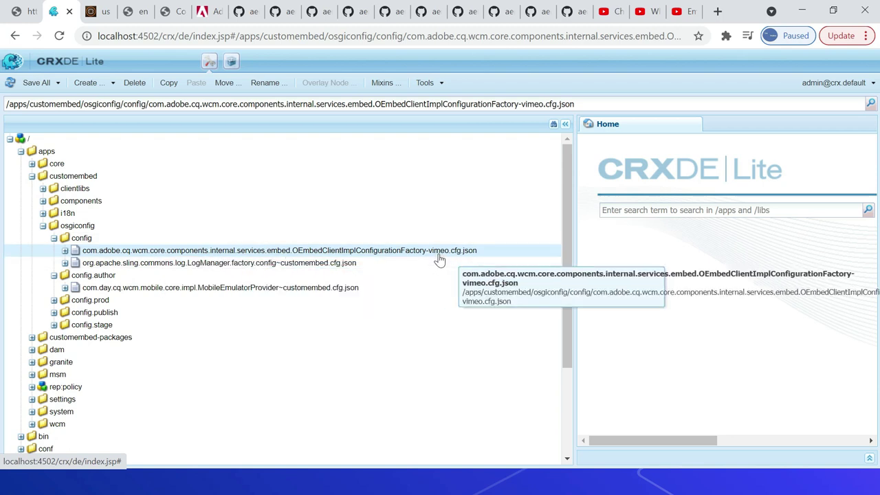
double_click(367, 252)
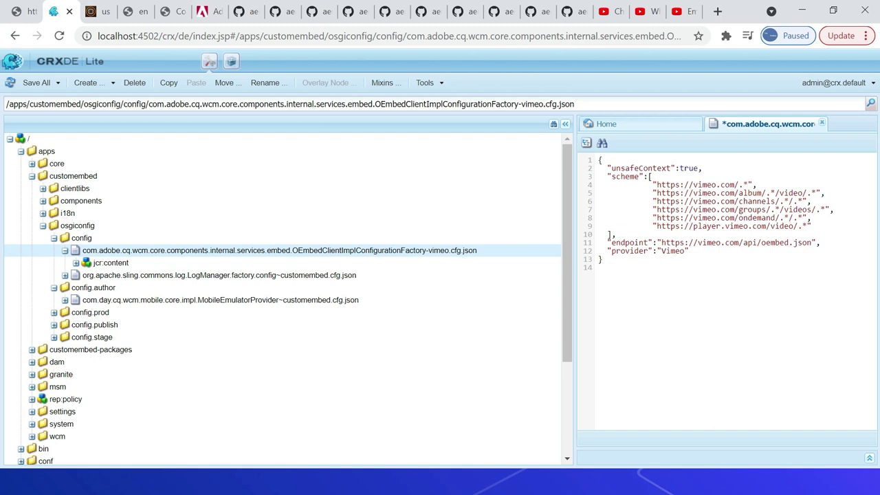
- Search the oembed.com providers.json list for "vimeo" and return to the Vimeo configuration file in CRXDE Lite to compare the schemes
left_click(23, 12)
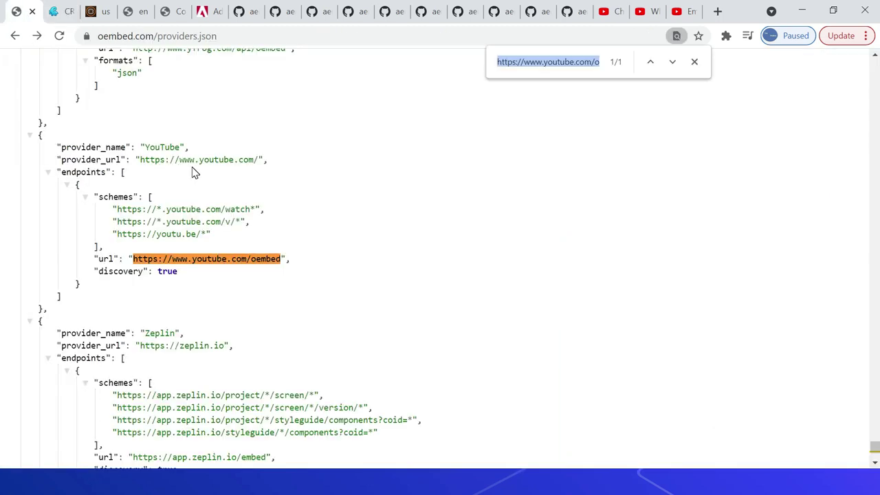
type("vimeo")
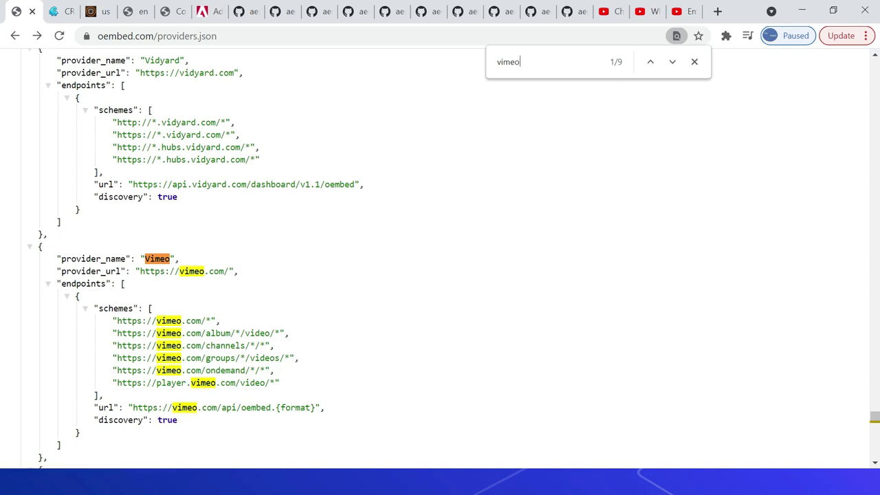
left_click(59, 19)
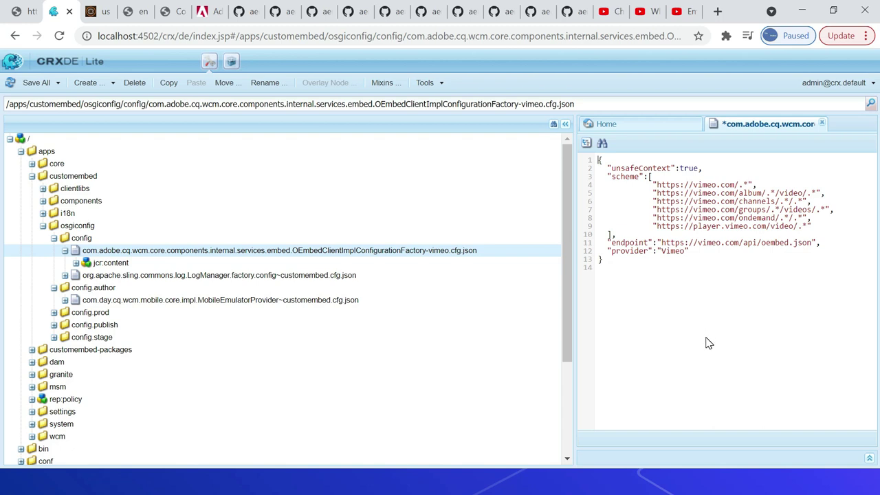
- Switch to the Web Console configuration manager, reload it and open the vimeo entry under Core Components oEmbed Client for review
left_click(210, 13)
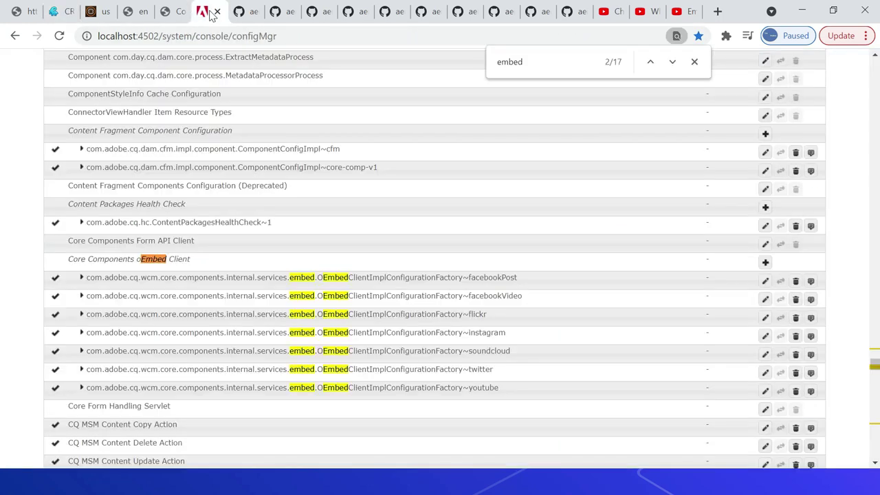
left_click(59, 35)
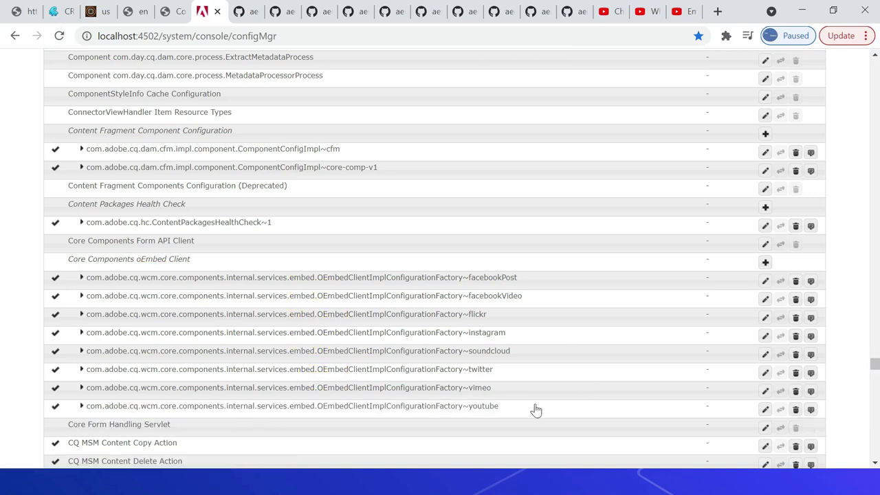
left_click(465, 390)
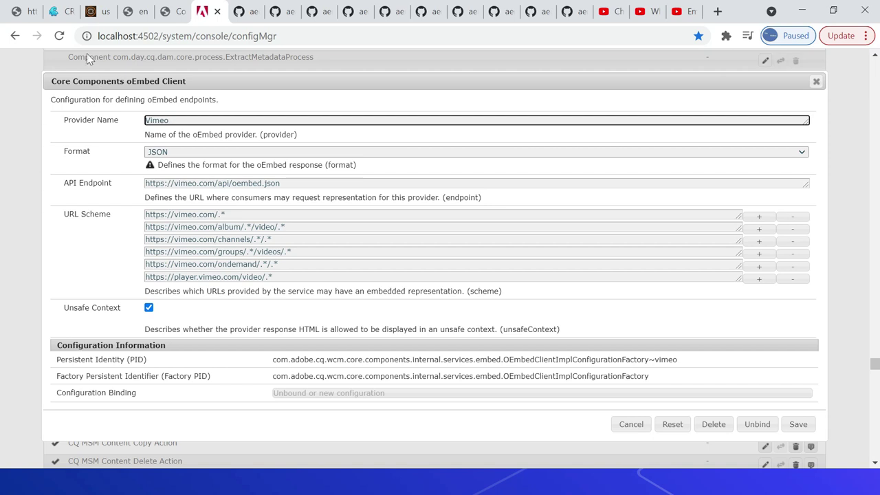
- Return to the EN page in the AEM editor and insert an Embed component below the YouTube video
left_click(134, 12)
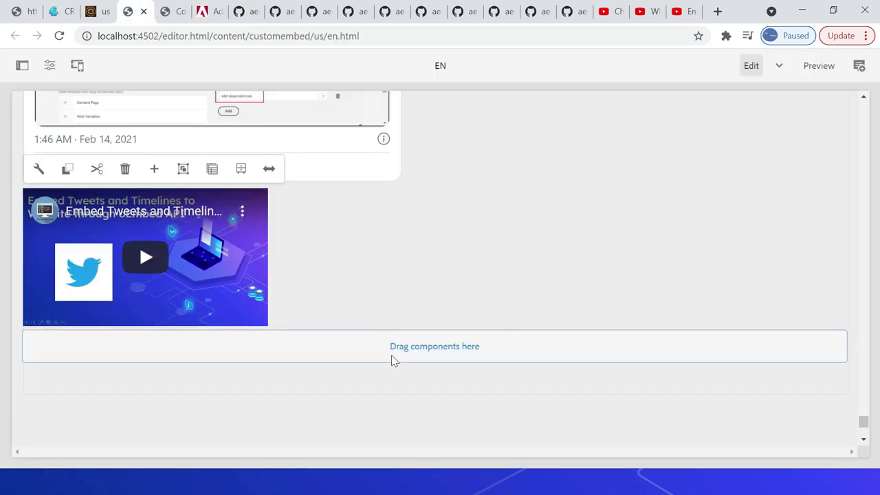
left_click(37, 310)
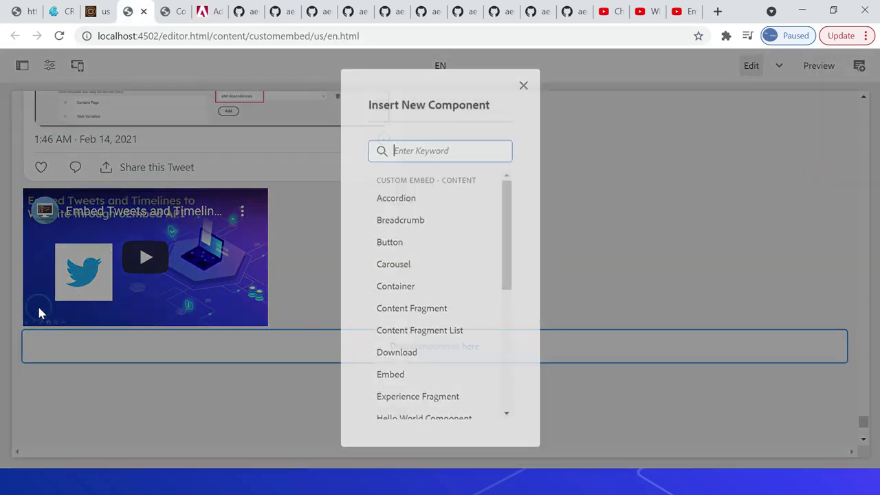
type("embe")
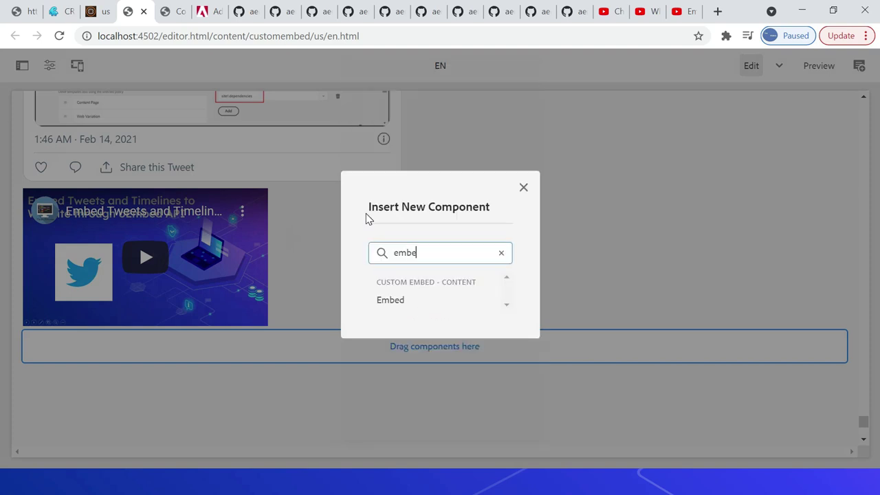
left_click(408, 299)
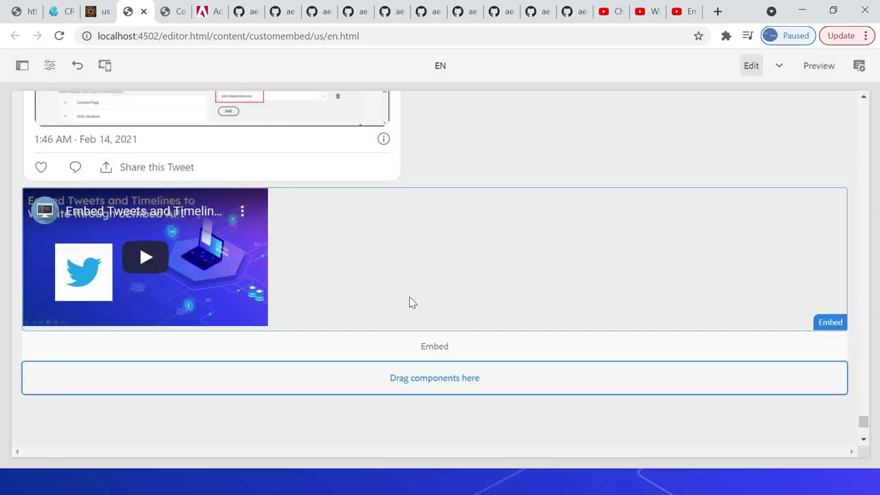
key("alt+Tab")
left_click_drag(208, 204, 26, 205)
key("ctrl+c")
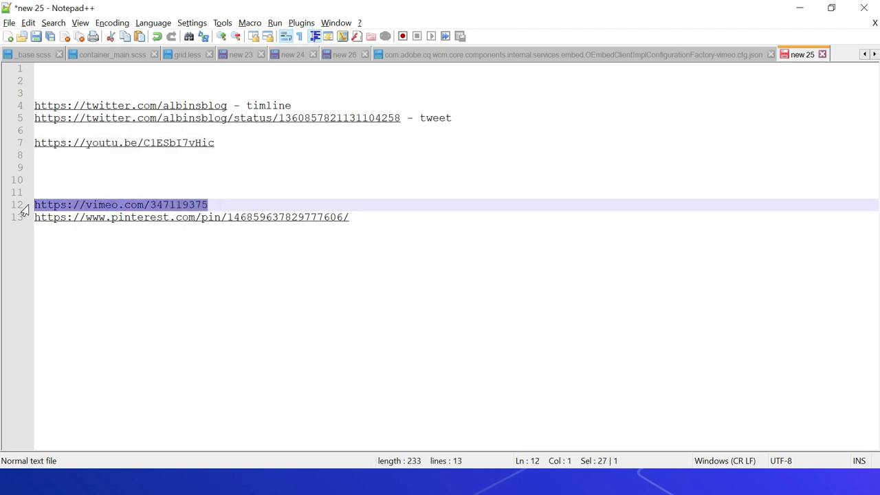
key("alt+Tab")
key("alt+Tab")
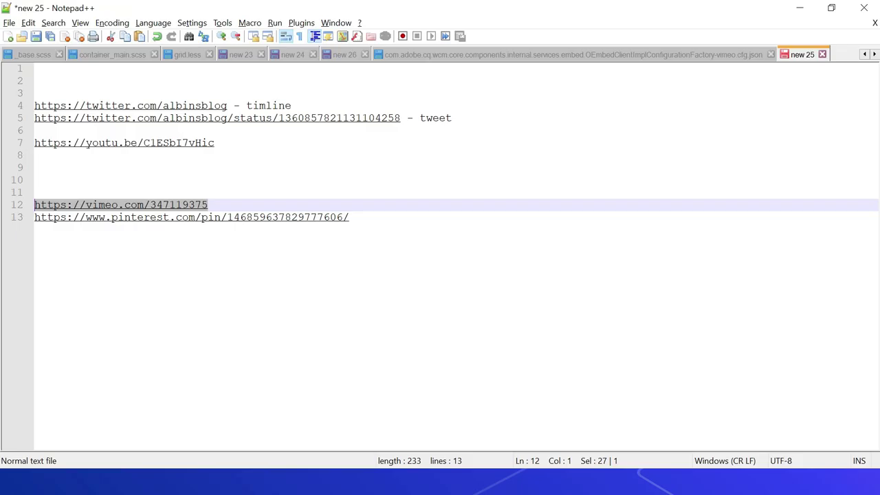
key("alt+Tab")
double_click(374, 347)
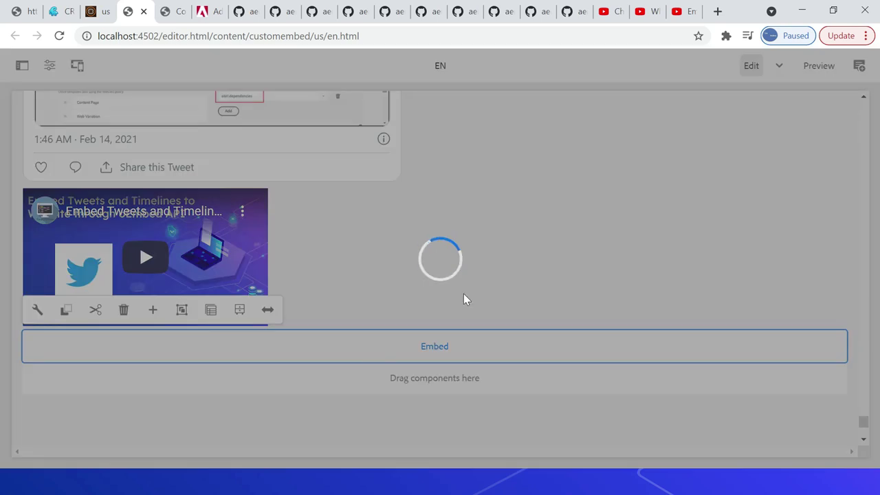
left_click(371, 257)
key("ctrl+v")
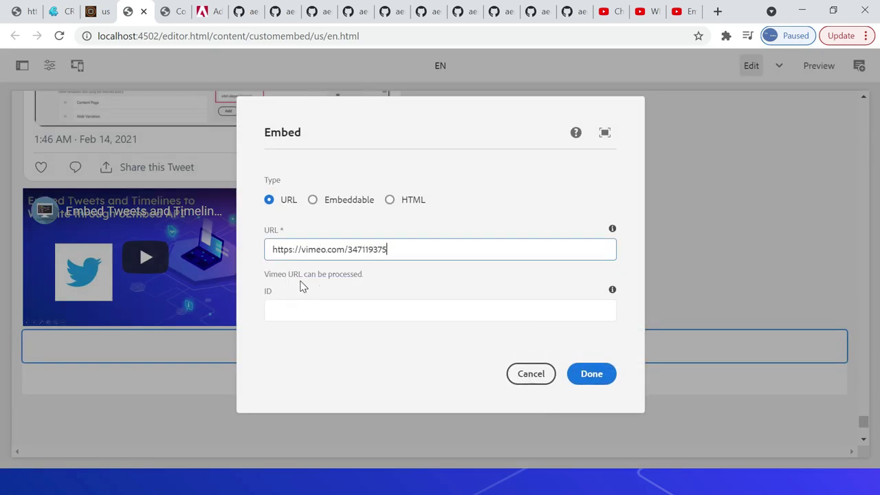
left_click(590, 373)
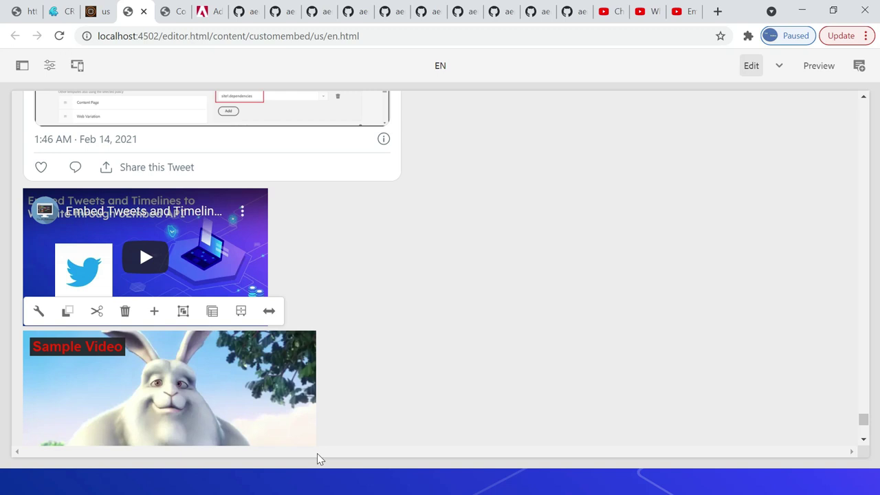
- Copy the Pinterest pin URL from the Notepad++ notes and insert an Embed component below the Vimeo video on the EN page
key("alt+Tab")
key("alt+Tab")
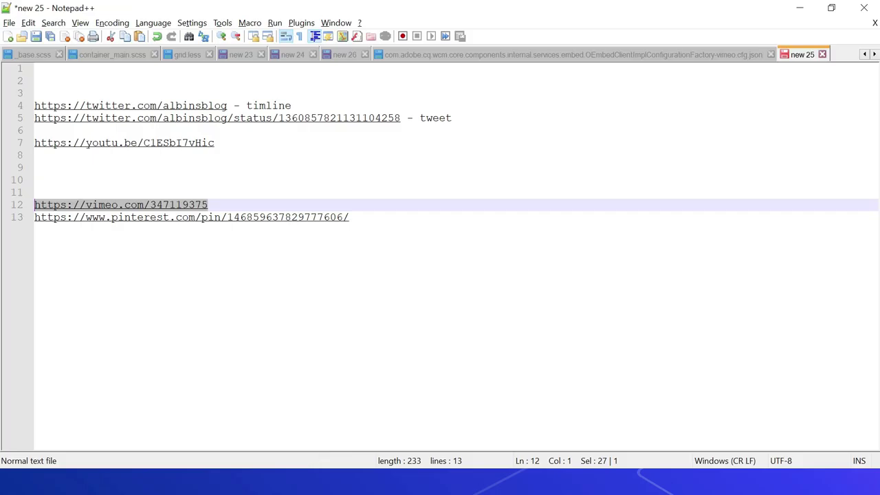
left_click(355, 217)
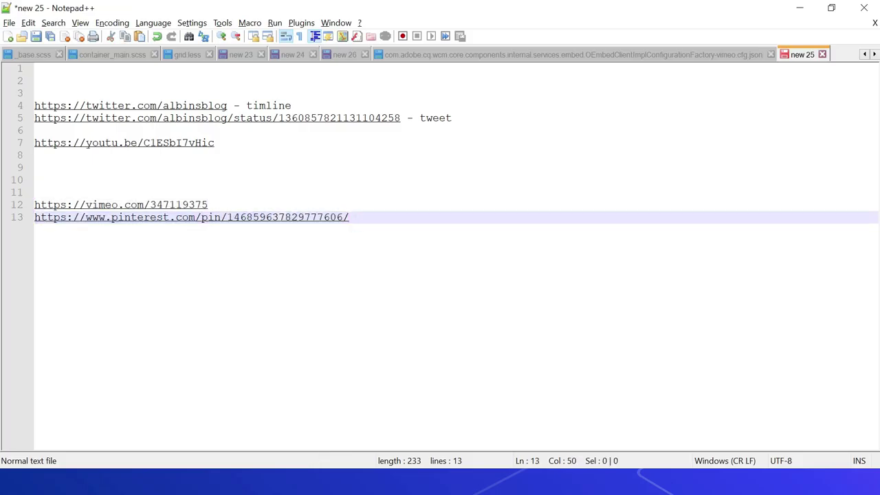
key("shift+Home")
key("ctrl+c")
key("alt+Tab")
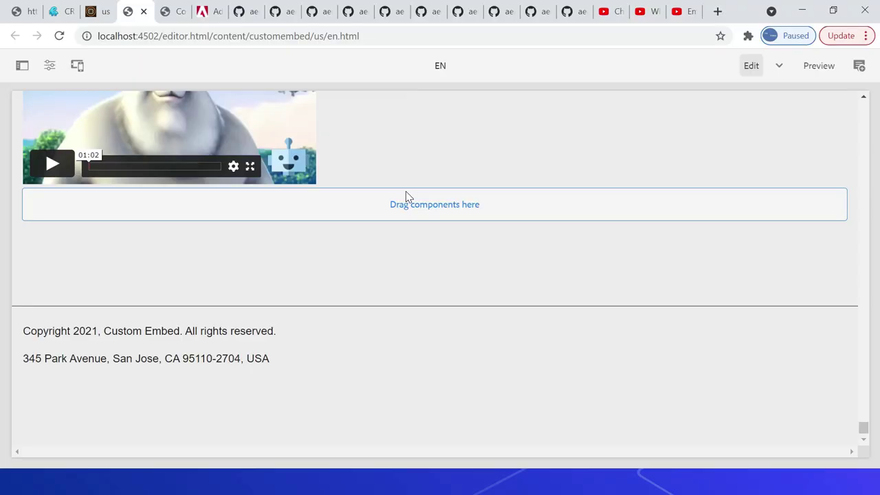
left_click(405, 191)
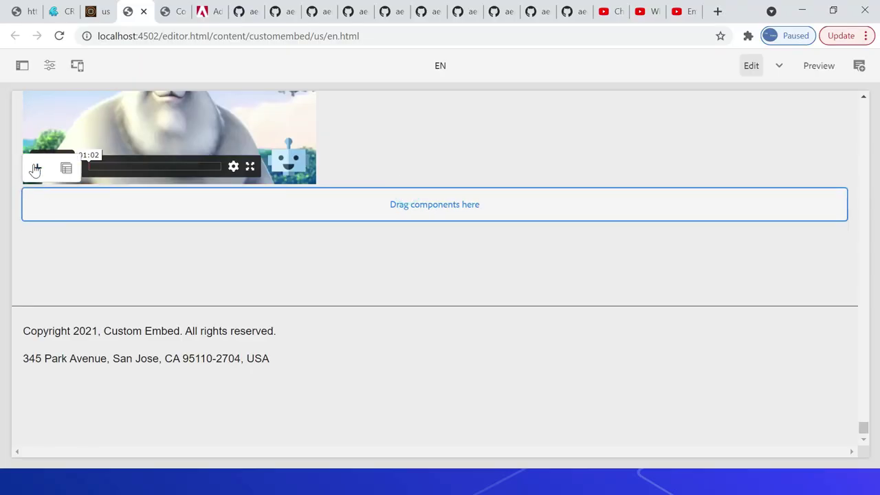
left_click(36, 168)
type("emb")
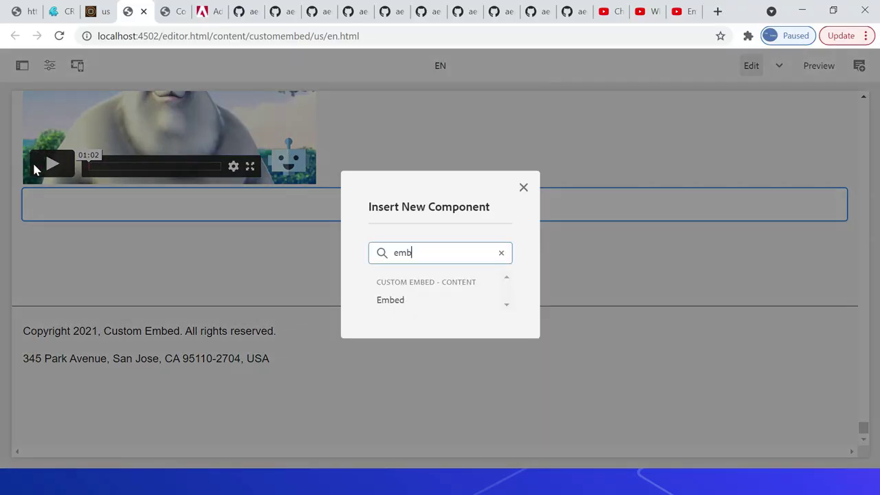
left_click(391, 305)
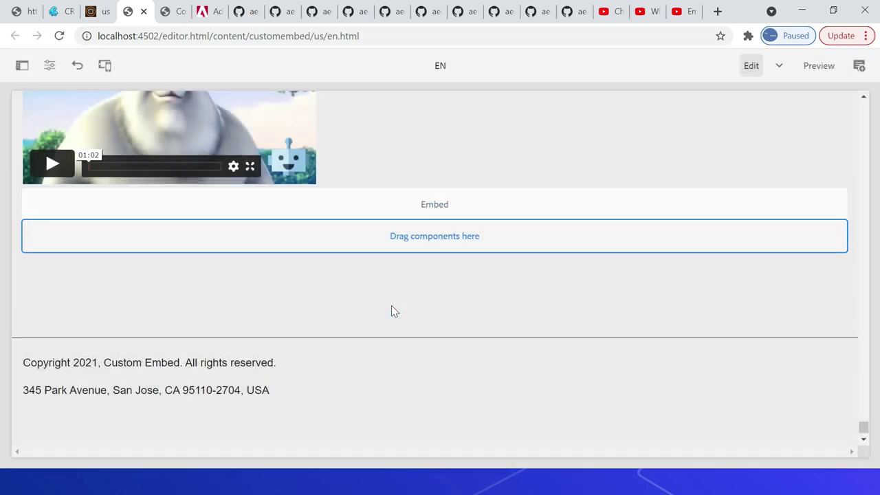
double_click(429, 207)
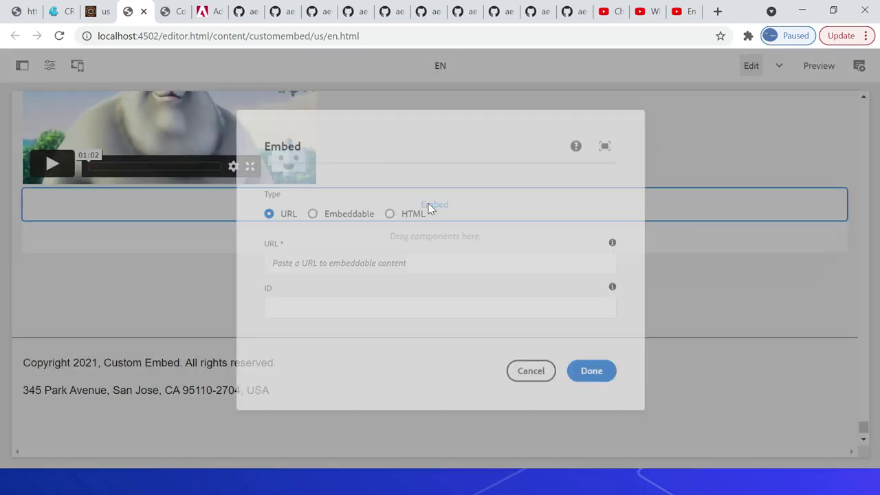
left_click(292, 262)
key("ctrl+v")
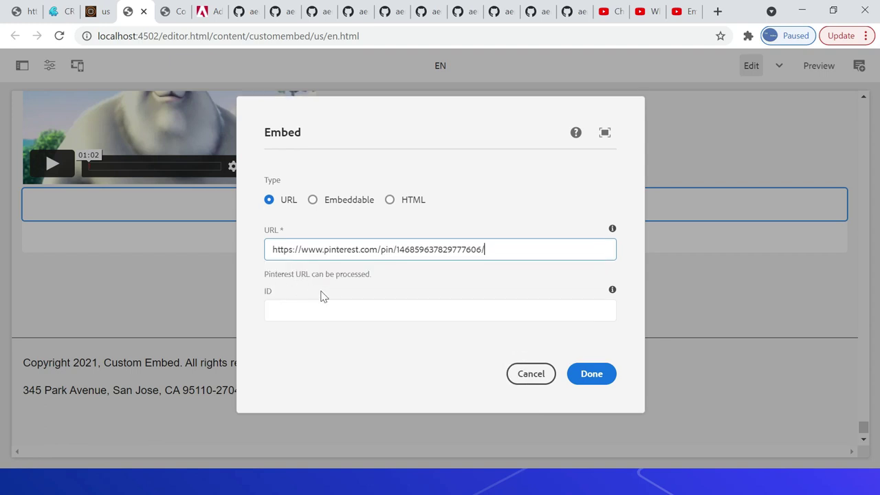
left_click(585, 375)
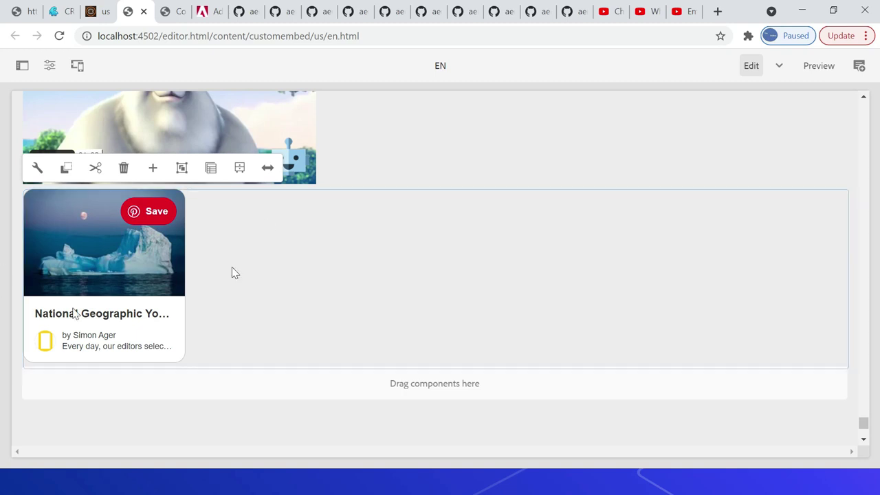
- Open PinterestUrlProcessor.java on GitHub and examine its pinterest name, pinId, URL scheme pattern and process method
key("ctrl+7")
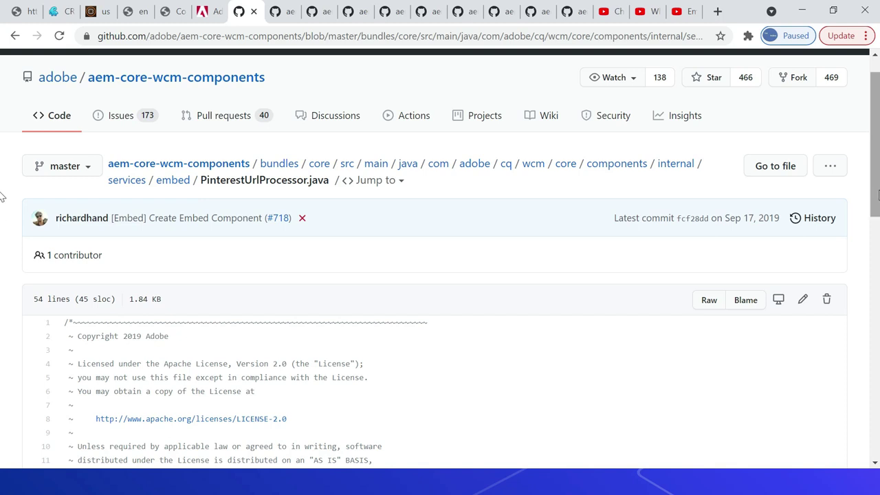
scroll(220, 371, "down", 7)
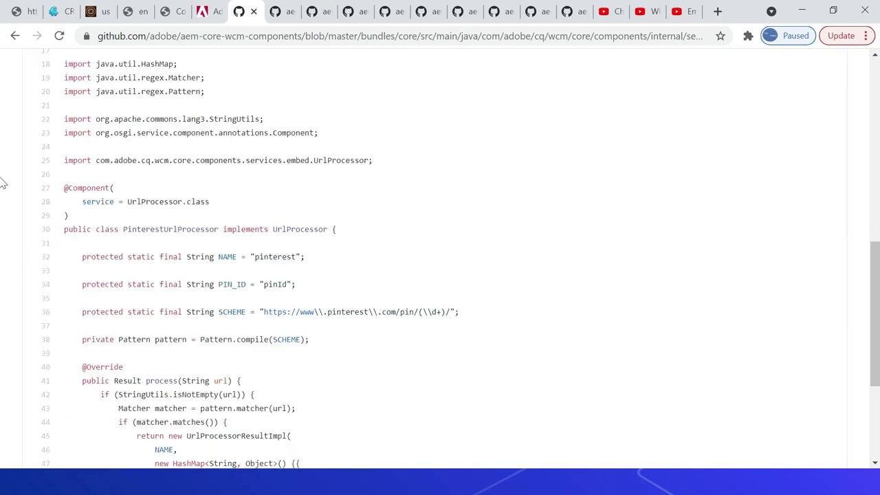
left_click_drag(867, 259, 868, 295)
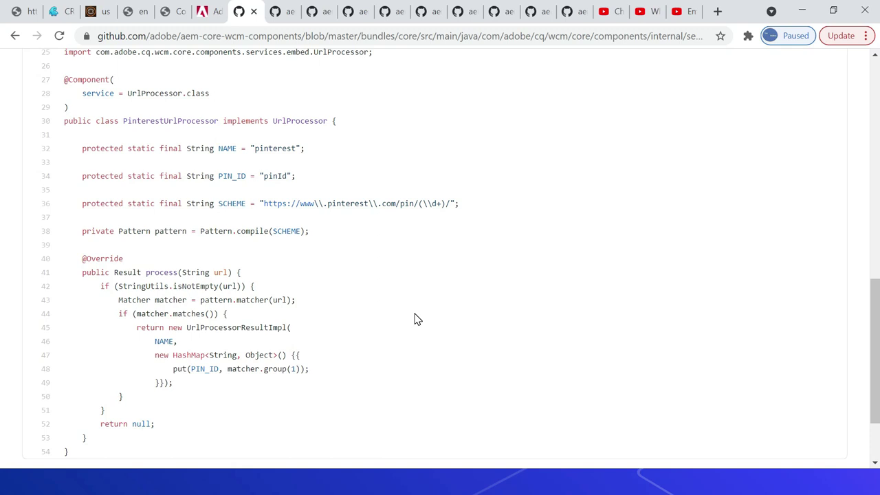
- Examine the pinterest.html processor template on GitHub, highlighting its embedPin link markup and its path /apps/core/wcm/components/embed/v1/embed/processors/pinterest.html
key("ctrl+Tab")
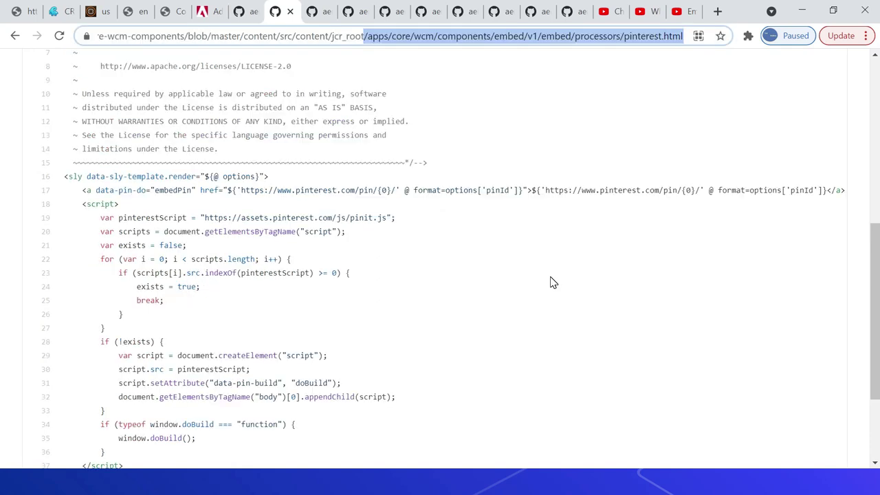
left_click_drag(82, 191, 241, 206)
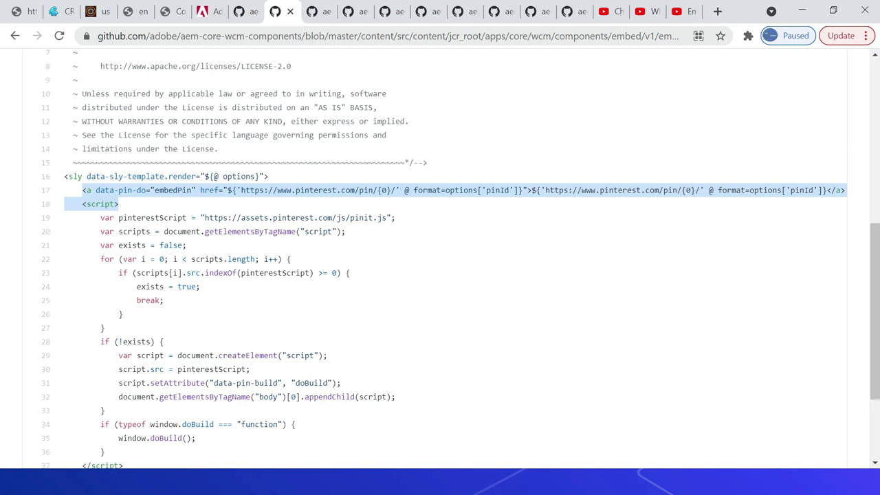
left_click_drag(474, 35, 684, 35)
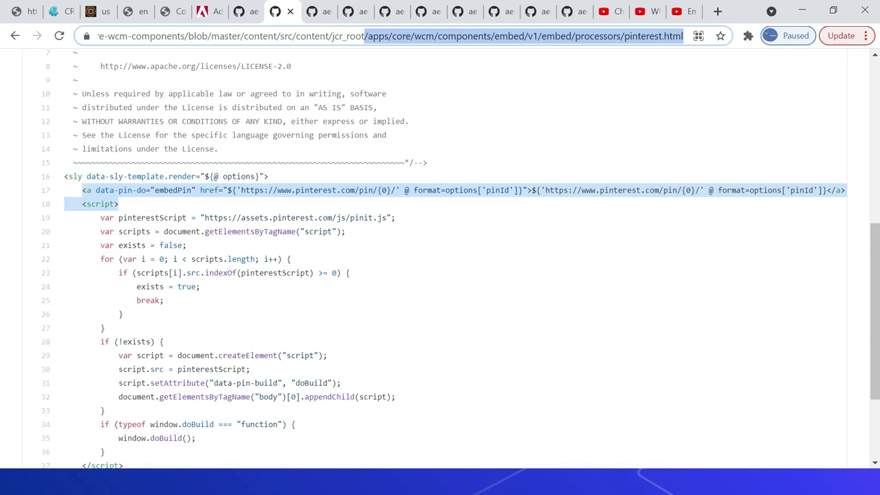
left_click_drag(685, 36, 684, 36)
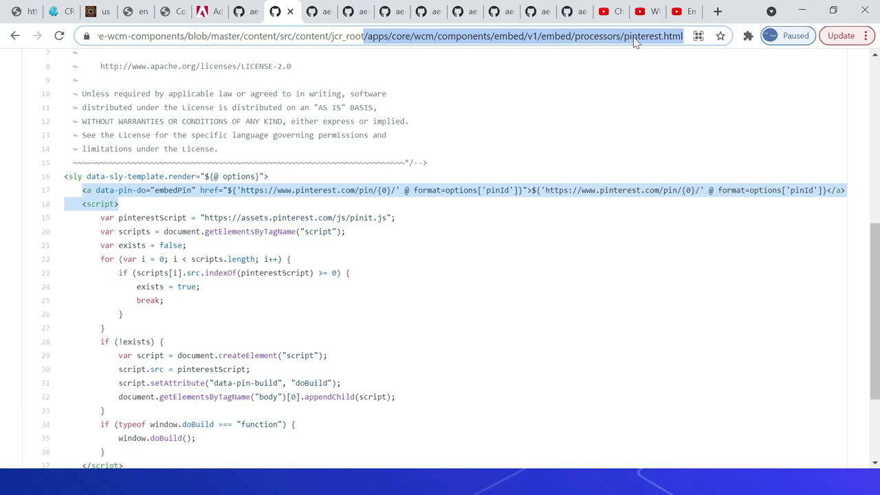
- Review PinterestUrlProcessor.java again from its header to the process method and compare its processor name with the pinterest.html template file
left_click(245, 11)
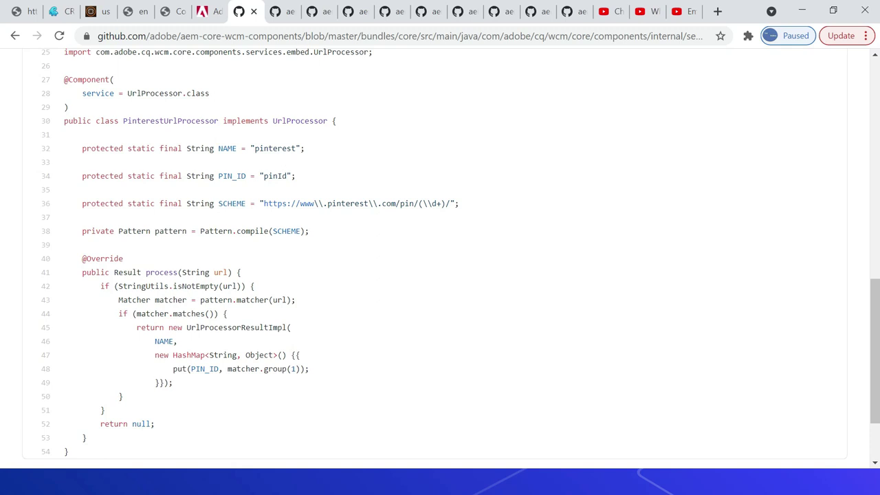
key("Home")
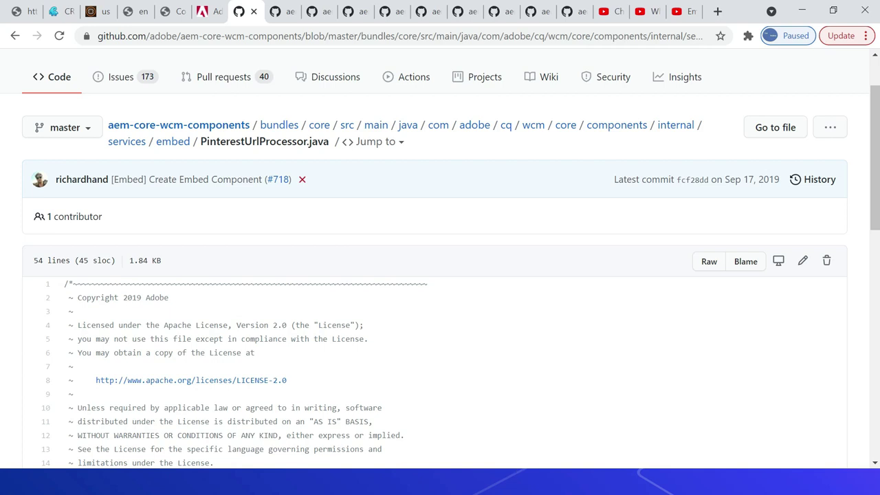
left_click_drag(875, 196, 875, 336)
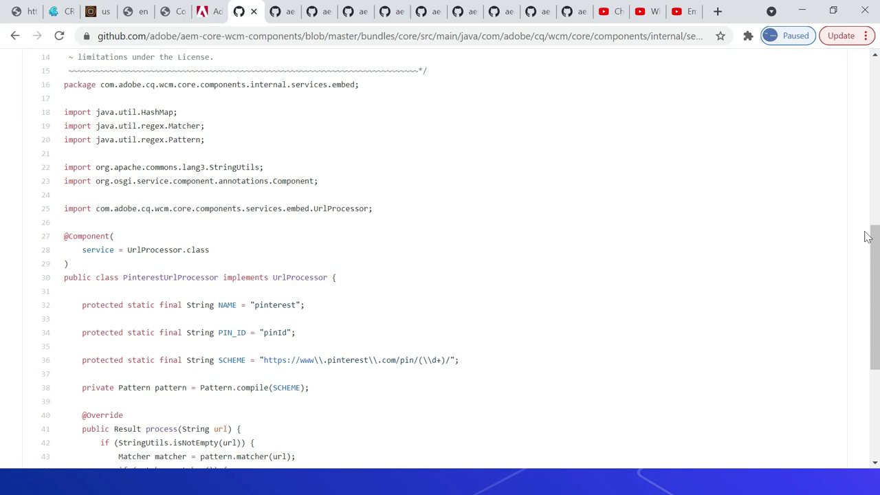
left_click_drag(874, 249, 874, 288)
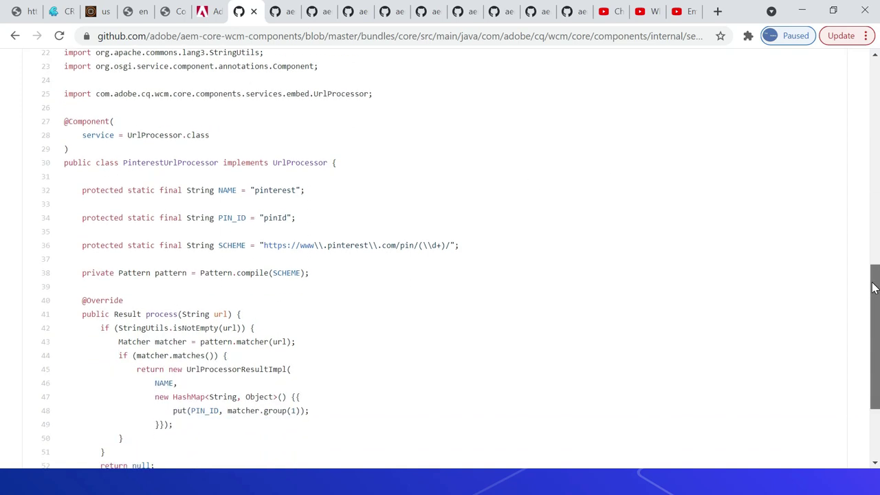
left_click(281, 12)
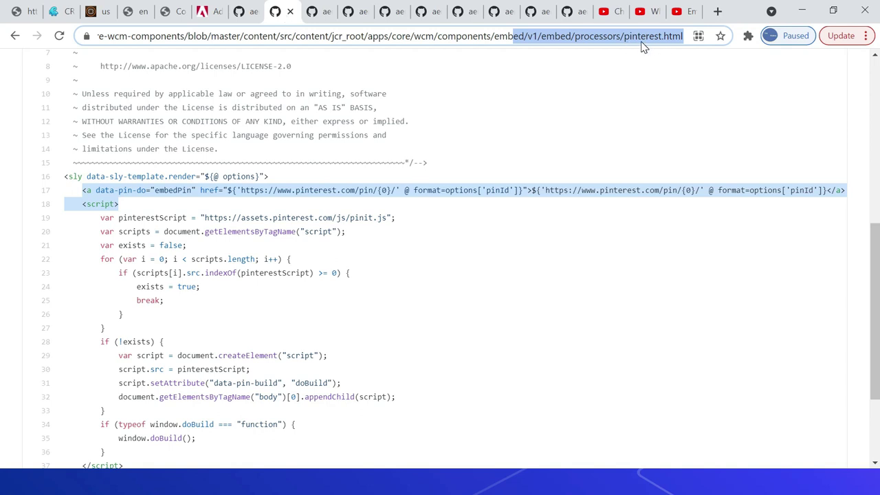
left_click(240, 9)
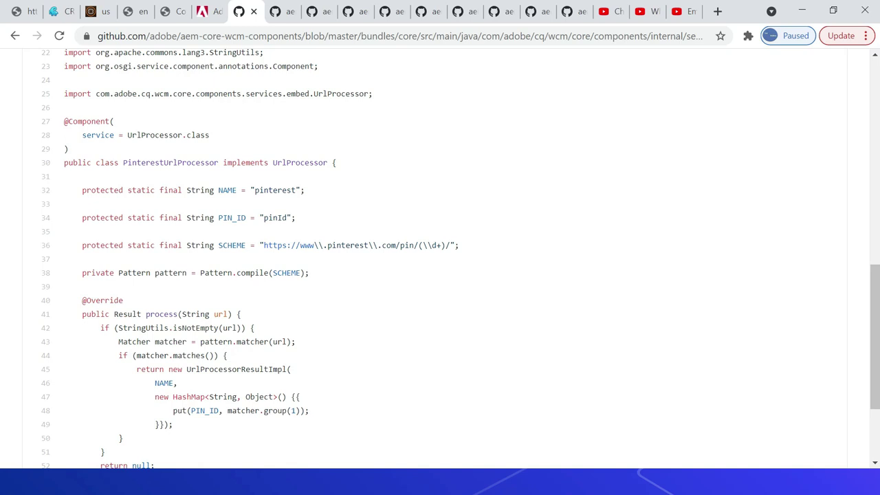
key("ctrl+Tab")
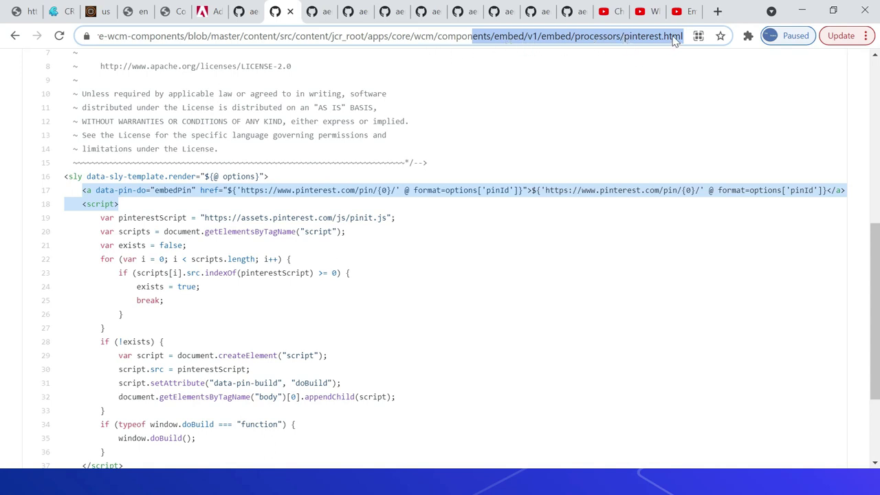
- Return to the AEM page editor and insert a new Embed component below the Pinterest embed
key("ctrl+4")
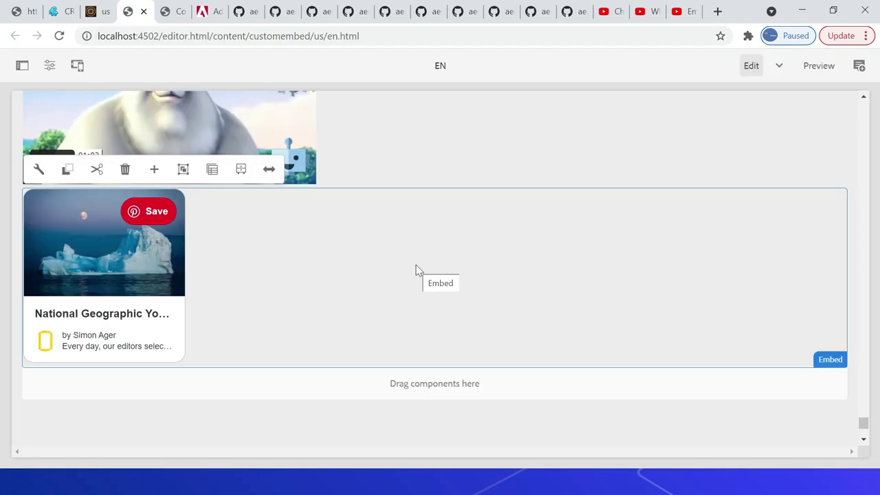
left_click(378, 381)
left_click(37, 347)
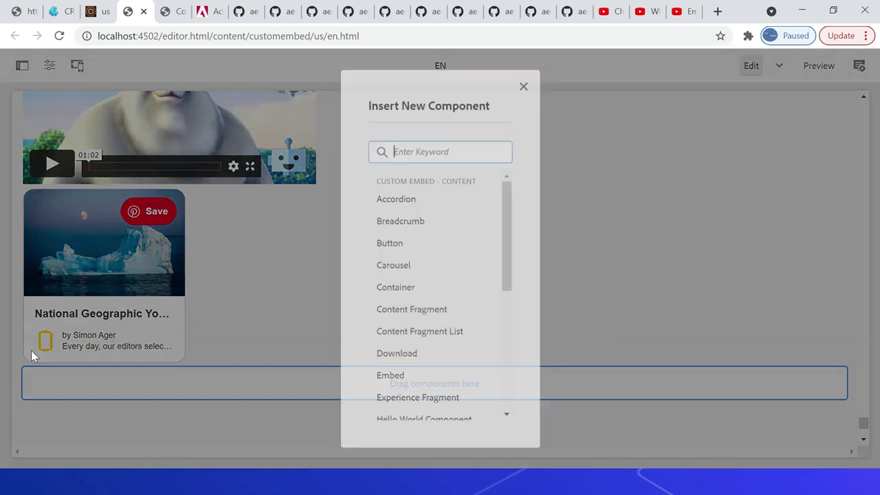
type("emb")
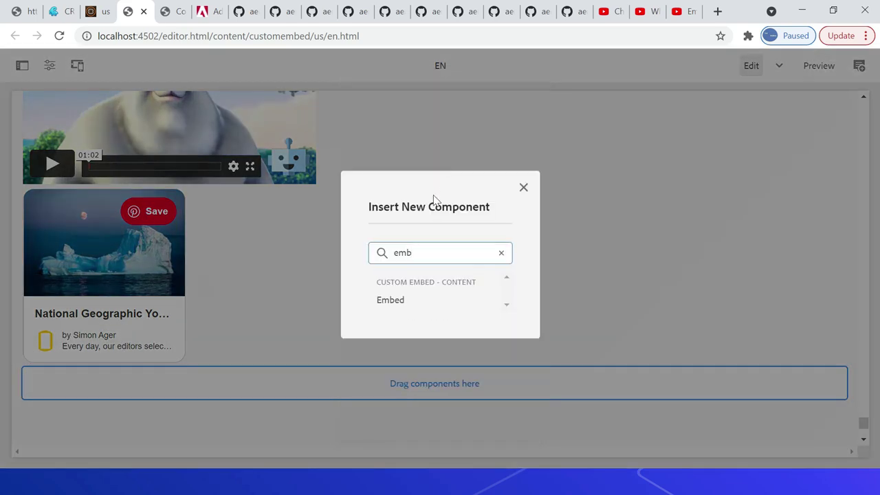
left_click(404, 300)
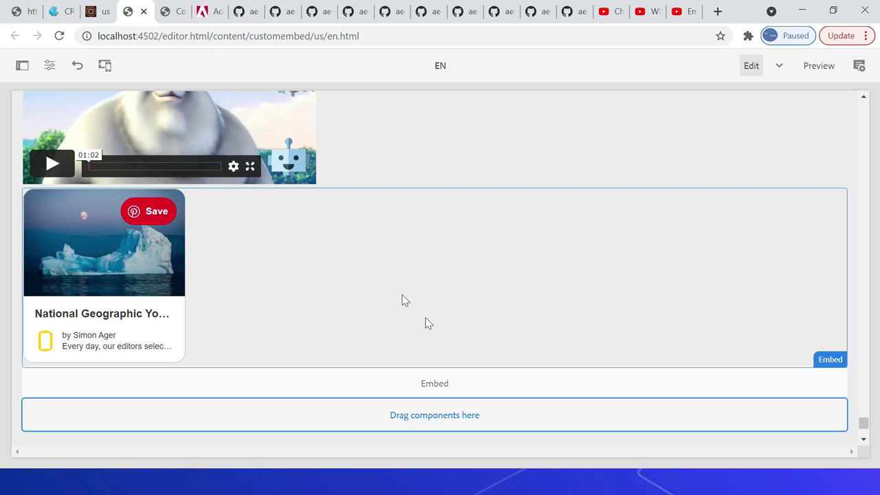
- Configure the new Embed component with type Embeddable and choose YouTube as the embeddable
left_click(373, 391)
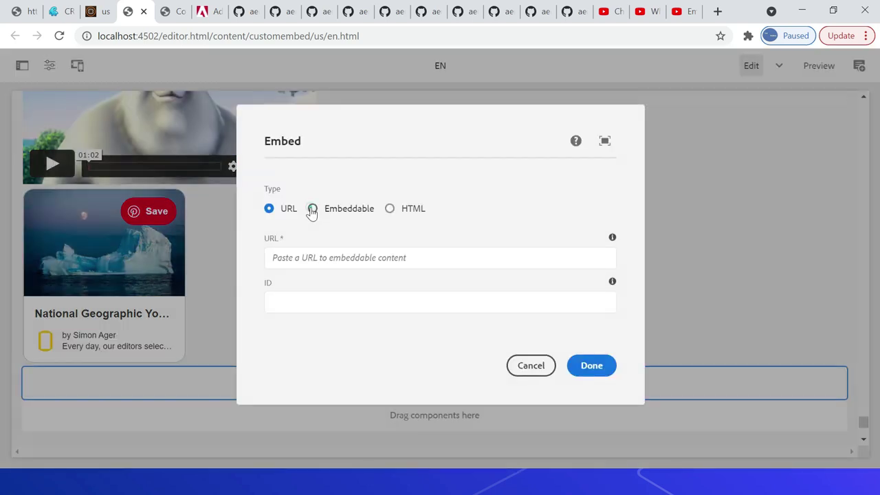
left_click(312, 209)
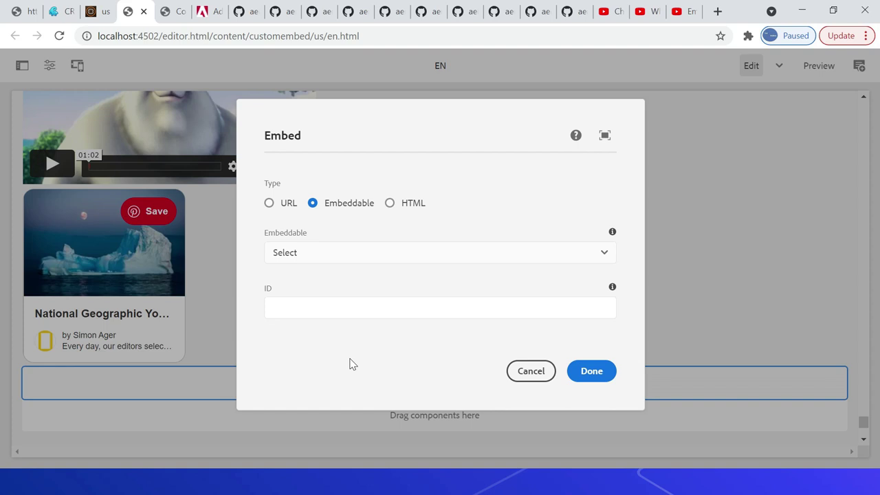
left_click(334, 256)
left_click(289, 304)
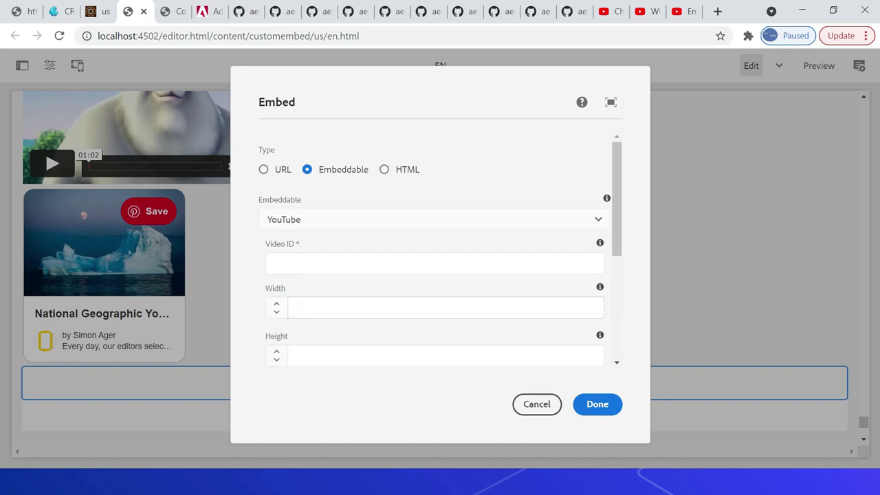
- Copy the YouTube video ID C1ESbI7vHic from the Notepad++ URL list into the embeddable's Video ID
key("alt+Tab")
key("Tab")
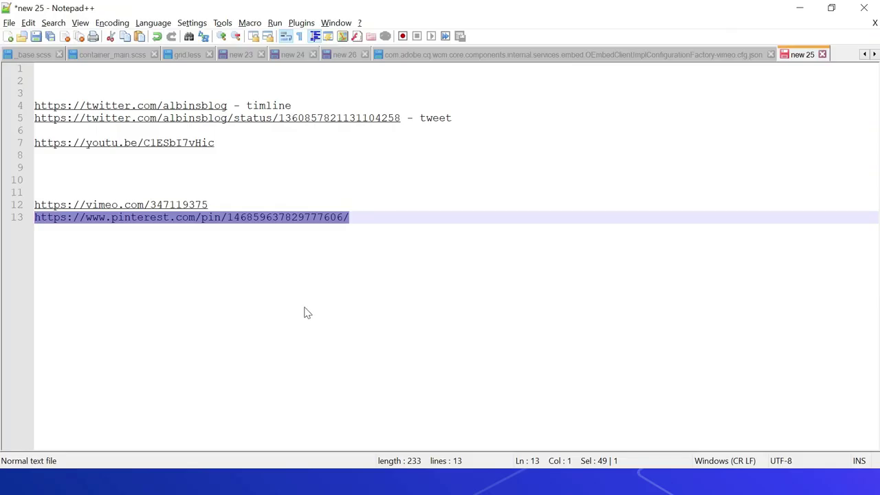
left_click(303, 305)
left_click_drag(214, 144, 146, 148)
key("ctrl+c")
key("alt+Tab")
left_click(322, 263)
key("ctrl+v")
scroll(289, 273, "down", 1)
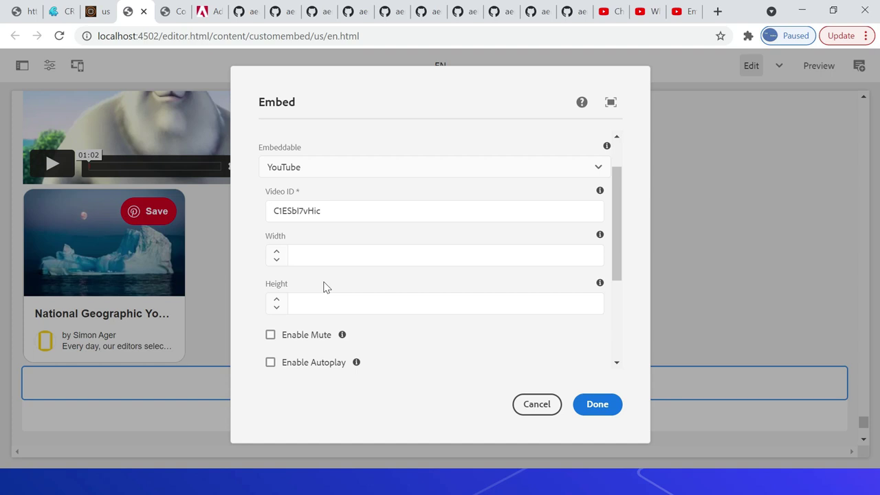
- Enable mute and autoplay for the YouTube embeddable and save the component
left_click_drag(621, 238, 420, 296)
left_click(272, 231)
left_click(270, 258)
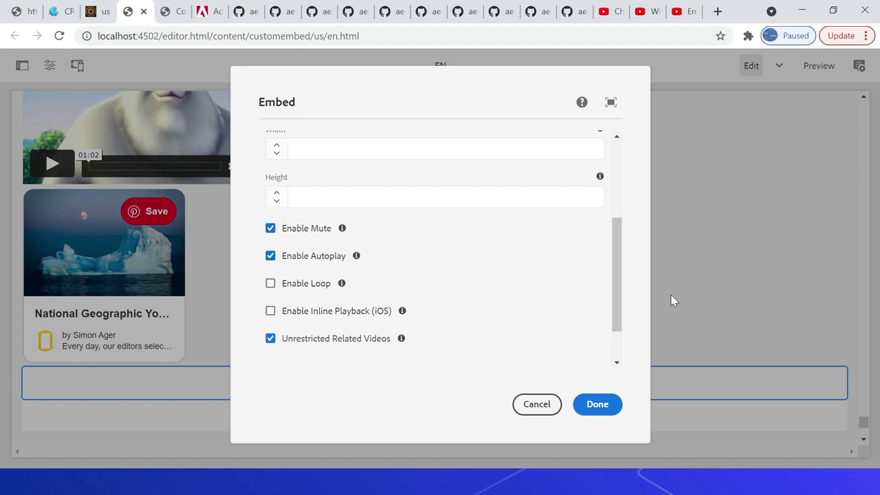
left_click_drag(618, 298, 615, 338)
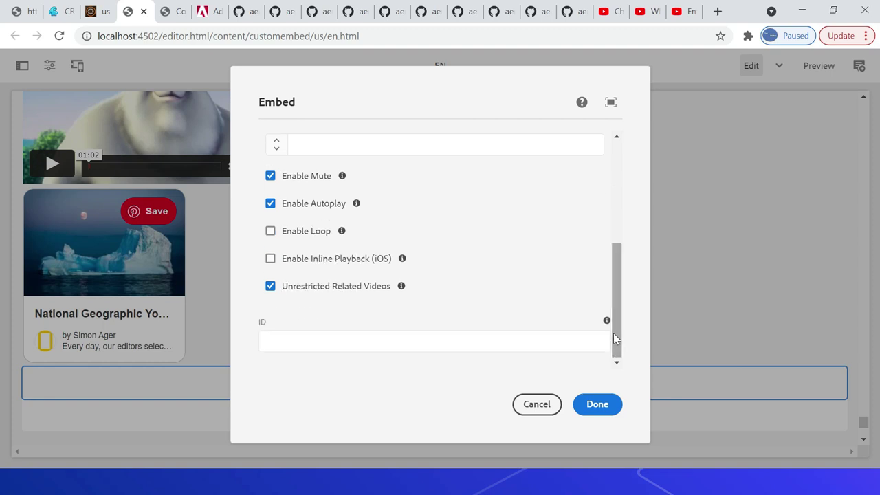
left_click(600, 413)
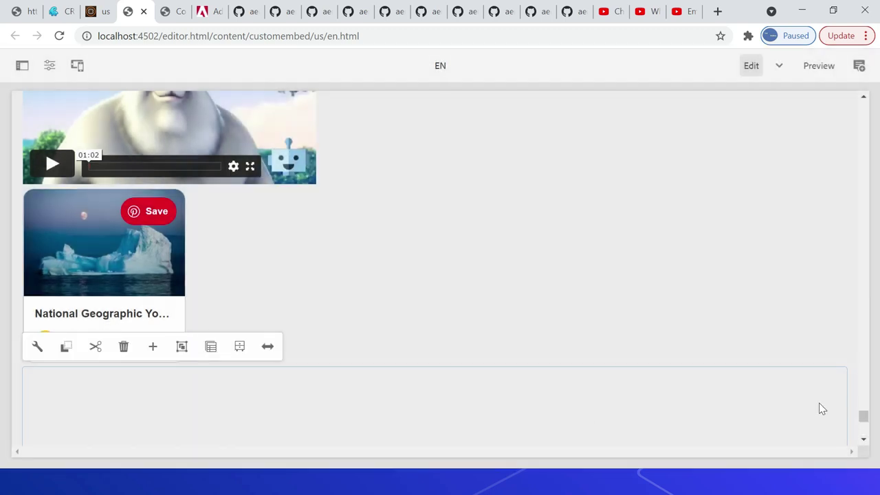
- Check how the embedded YouTube video renders on the page with the browser window narrowed and at full width
left_click(863, 439)
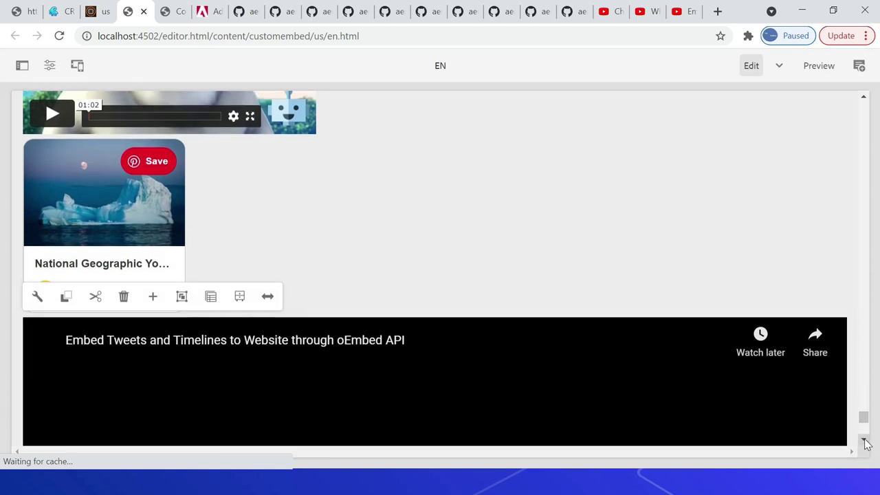
left_click(864, 443)
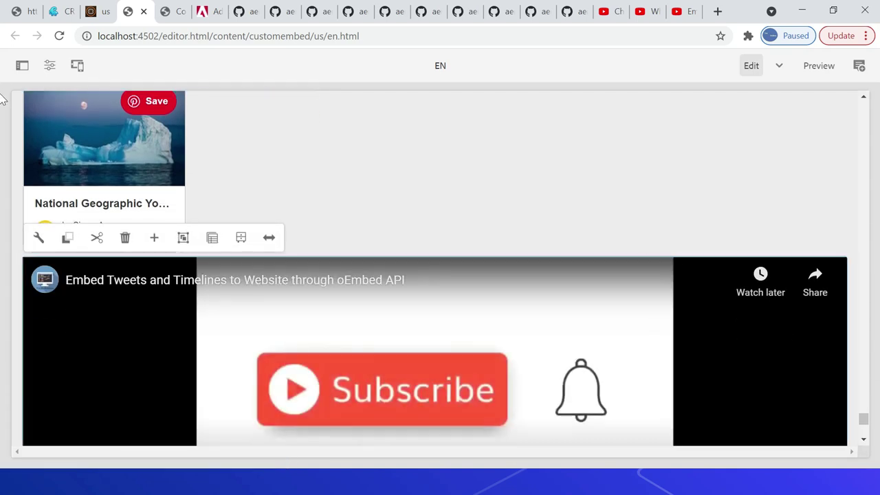
left_click(832, 11)
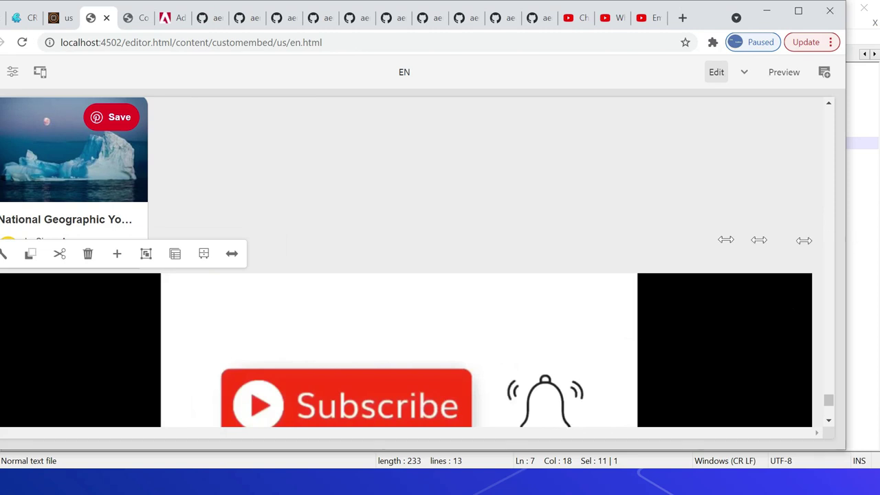
left_click_drag(726, 239, 711, 238)
mouse_move(690, 402)
left_mouse_down()
mouse_move(690, 377)
mouse_move(684, 387)
left_mouse_up()
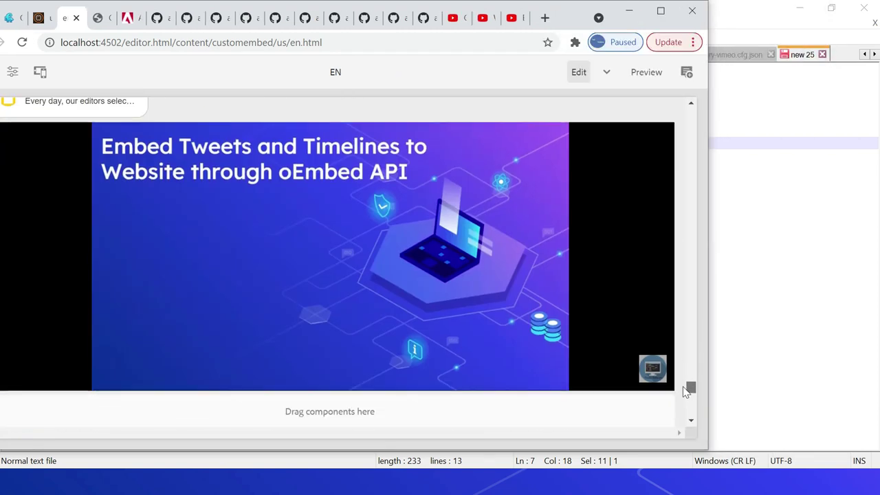
left_click(660, 11)
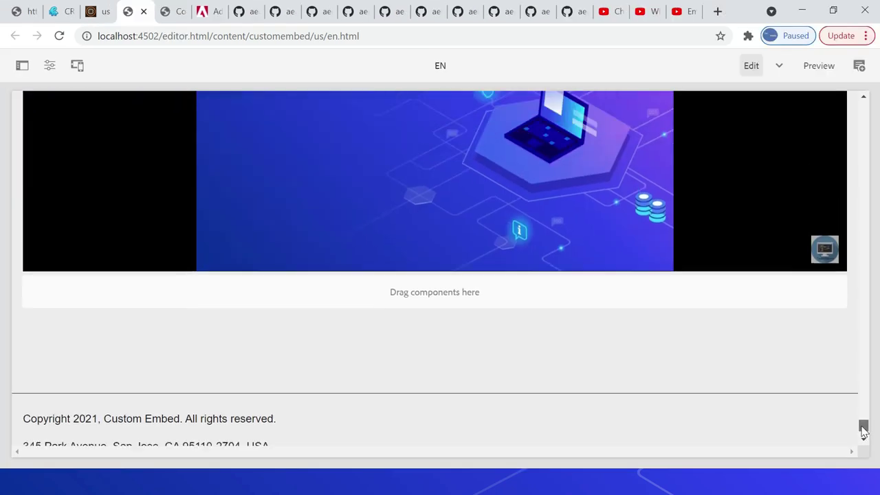
left_click_drag(863, 429, 863, 422)
left_click(863, 439)
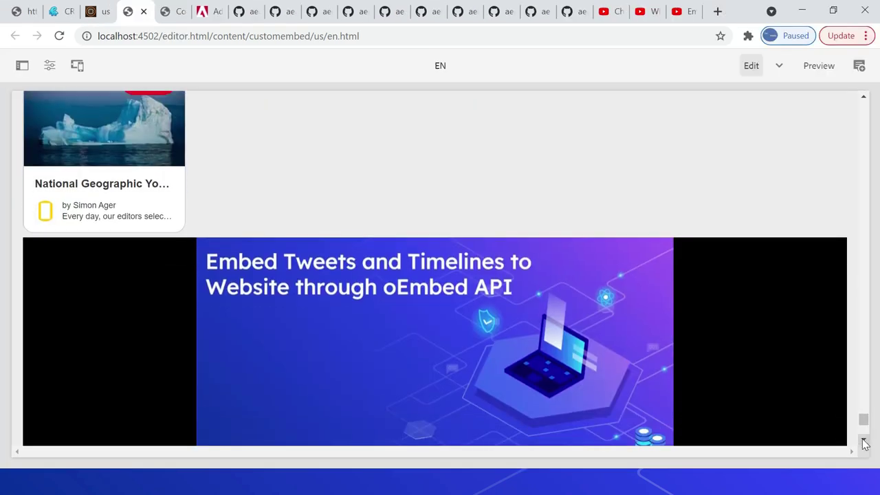
left_click(863, 439)
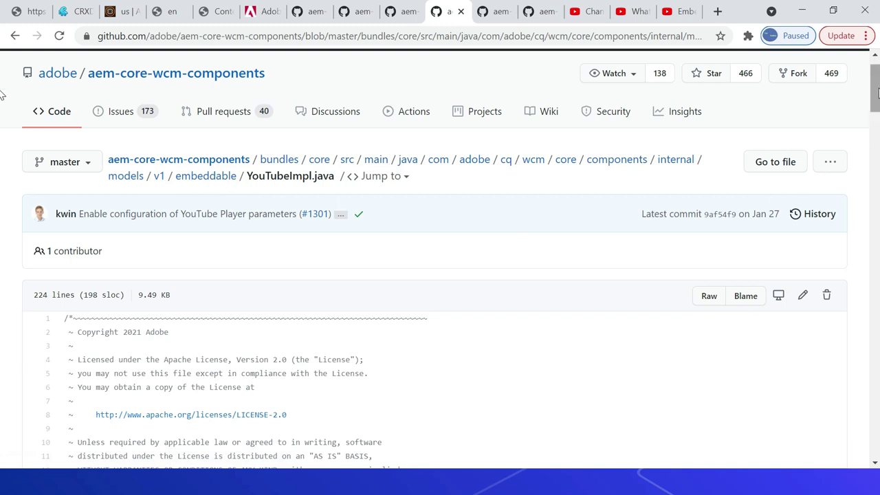
- Examine YouTubeImpl.java on GitHub, from its base embed URL and parameter constants through the getIFrameSrc methods
left_click_drag(871, 113, 872, 217)
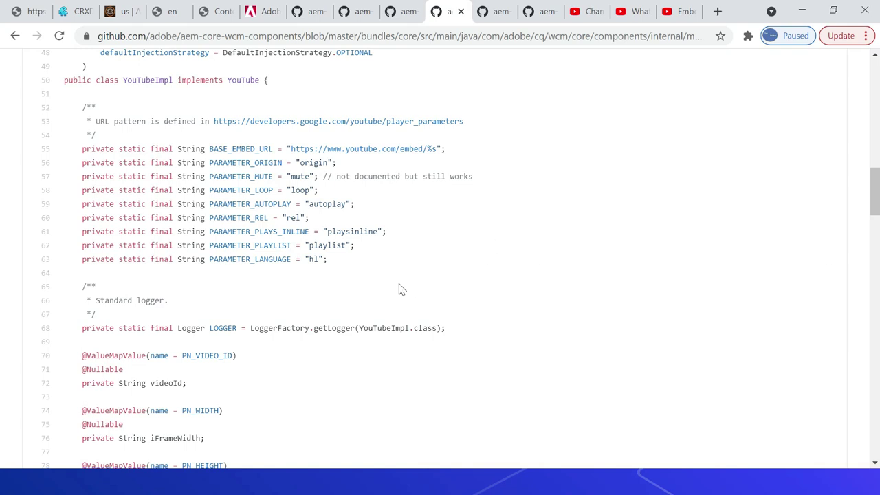
left_click_drag(875, 191, 875, 331)
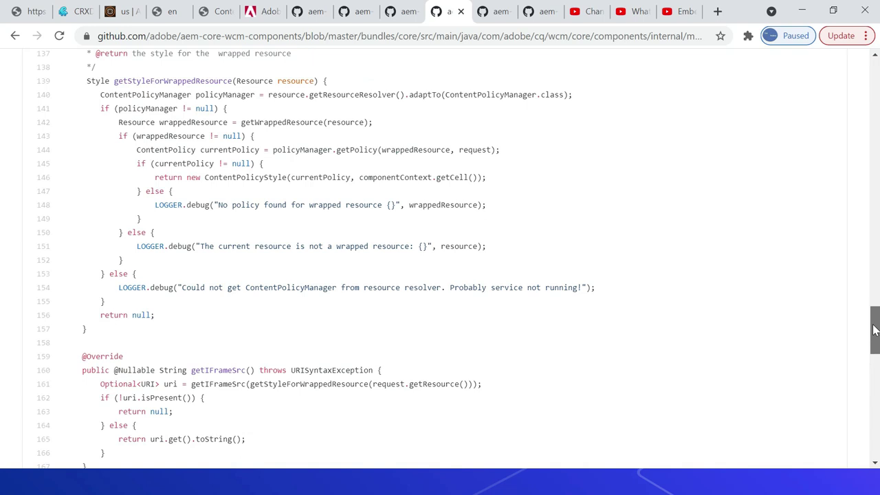
left_click_drag(875, 330, 875, 359)
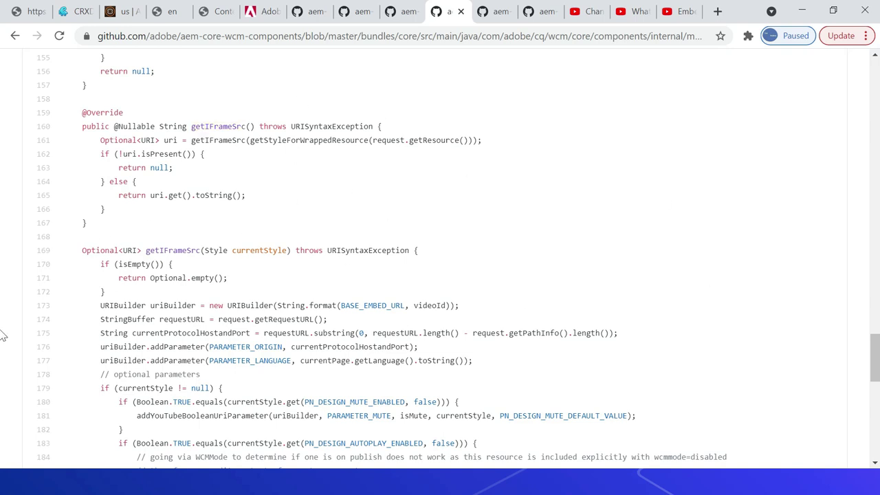
left_click_drag(871, 356, 870, 408)
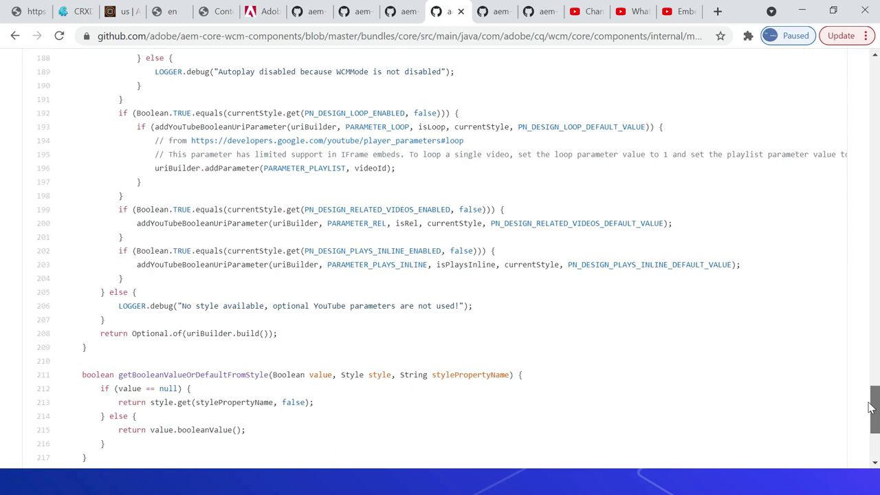
- Open youtube.html on GitHub and examine its path under embed/v1/embed/embeddable/youtube and its iframe markup
key("alt+Left")
left_click_drag(483, 36, 781, 78)
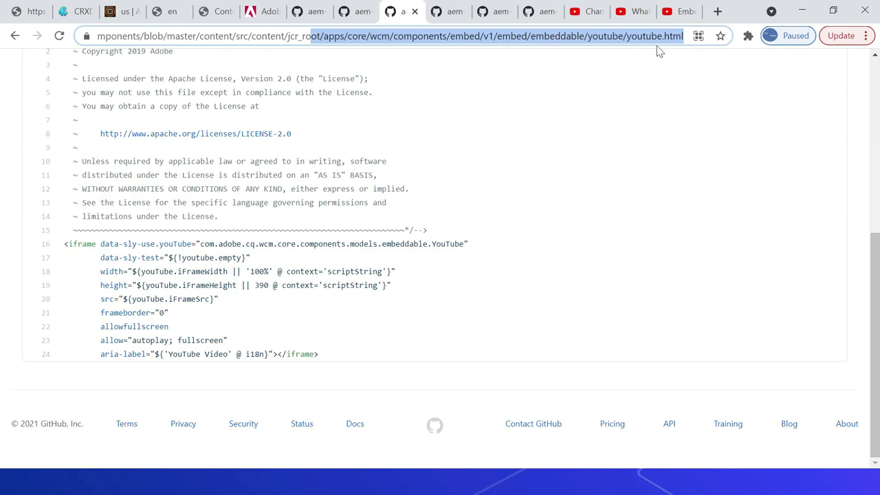
left_click(71, 215)
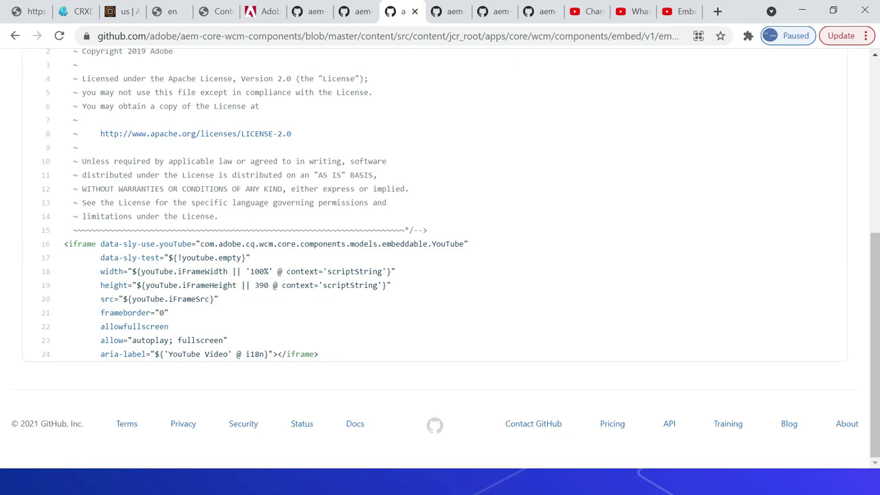
- Switch to Eclipse, open VimeoImpl.java and examine its model annotation, BASE_EMBED_URL and parameter constants
key("alt+Tab")
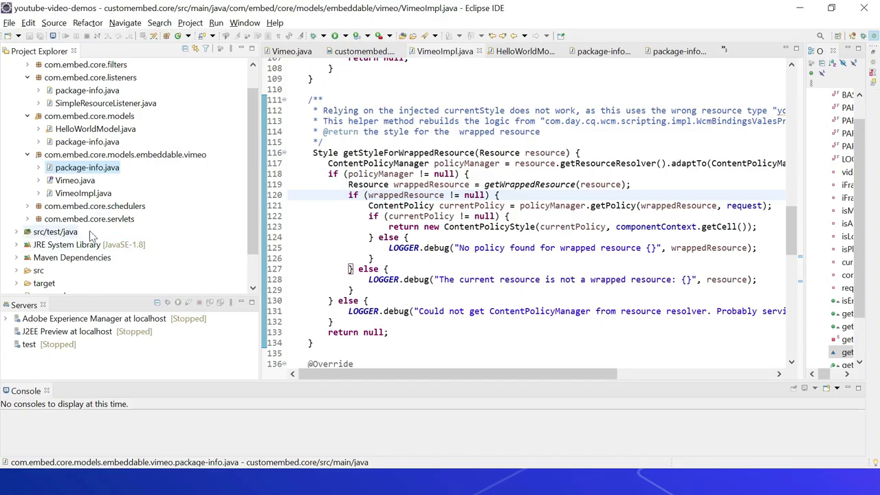
double_click(84, 193)
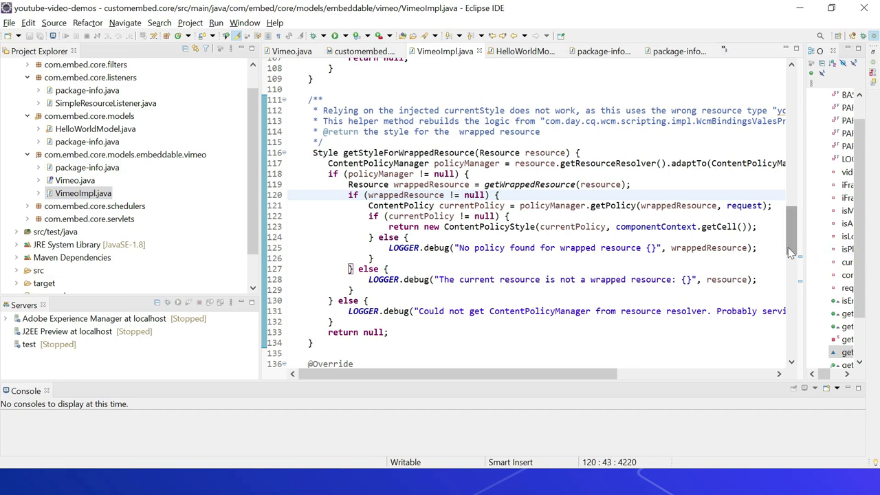
left_click_drag(791, 234, 791, 97)
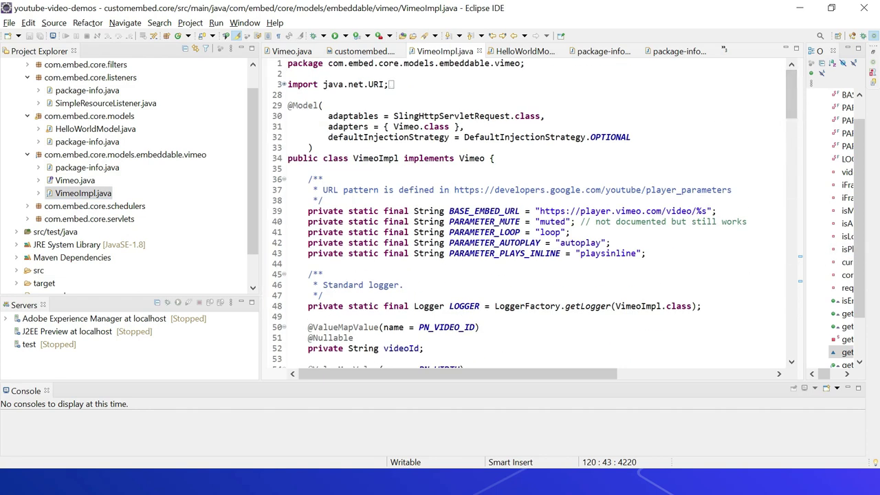
- Open the Vimeo.java interface and review its resource property names, design property names and default iframe methods
double_click(75, 180)
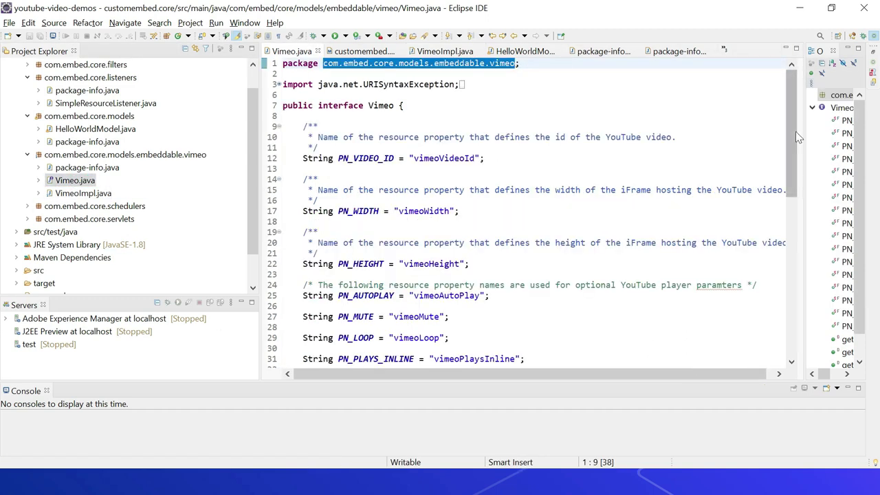
mouse_move(792, 120)
left_mouse_down()
mouse_move(792, 284)
mouse_move(792, 120)
left_mouse_up()
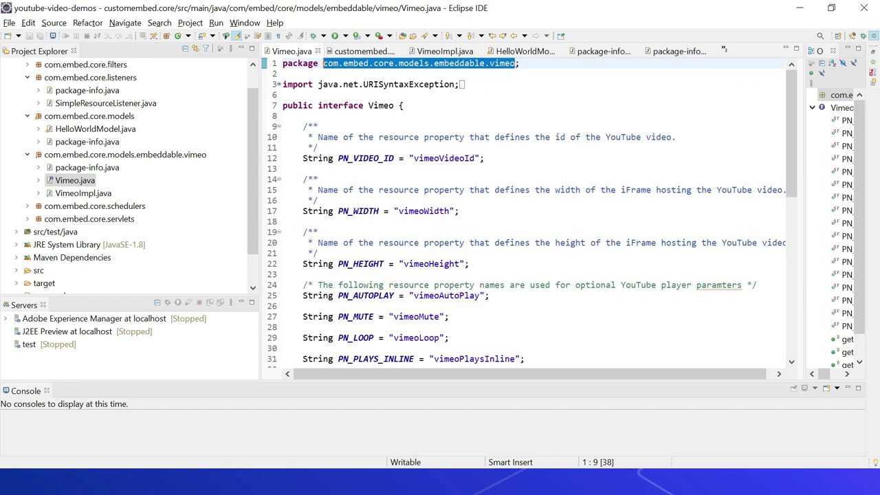
left_click_drag(790, 113, 789, 264)
left_click(522, 200)
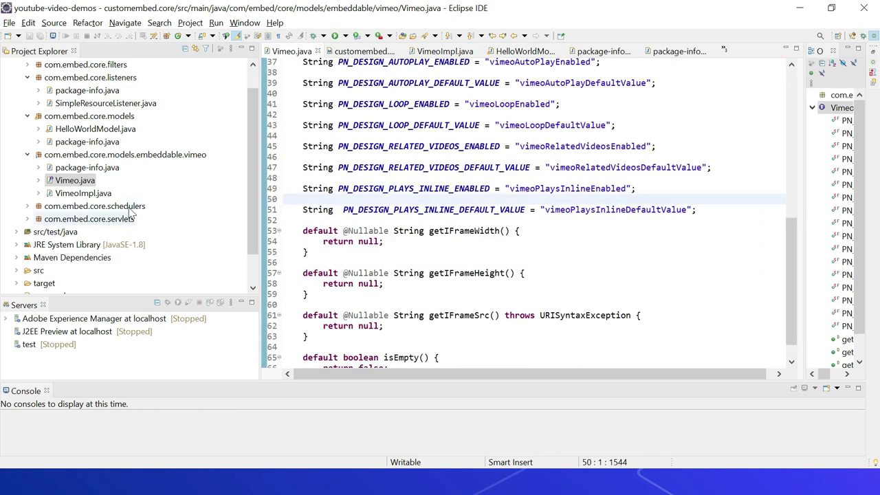
- Review VimeoImpl.java through its getIFrameSrc method and open package-info.java in the com.embed.core.models.embeddable.vimeo package
double_click(81, 195)
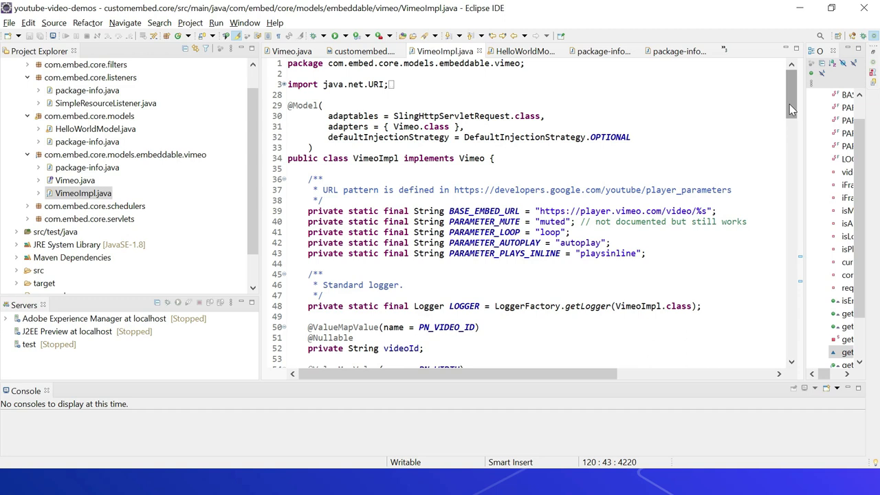
left_click_drag(789, 104, 804, 290)
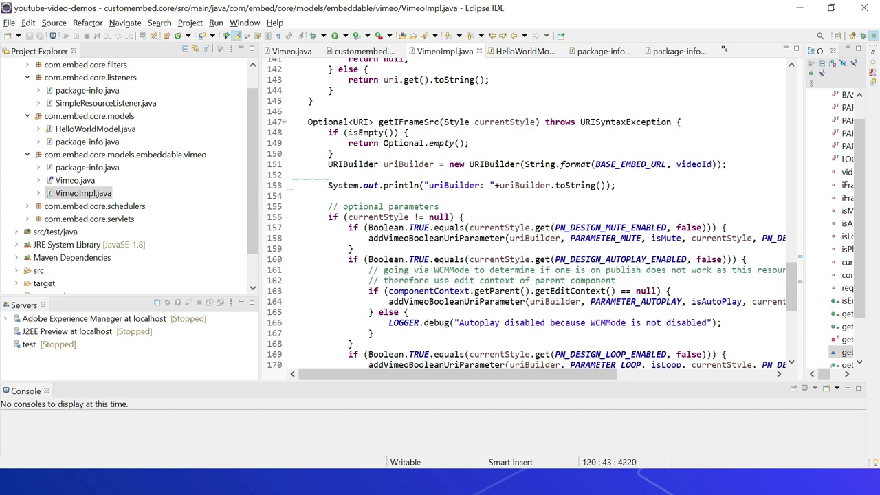
left_click_drag(792, 296, 789, 317)
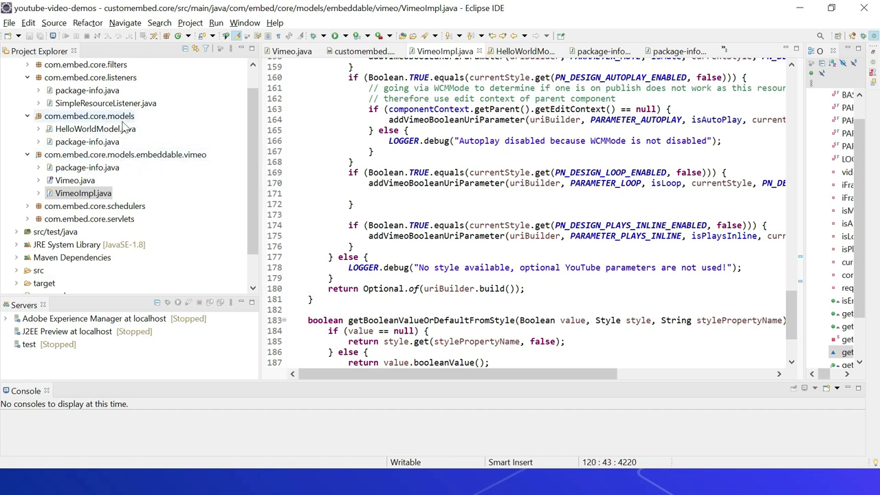
double_click(95, 169)
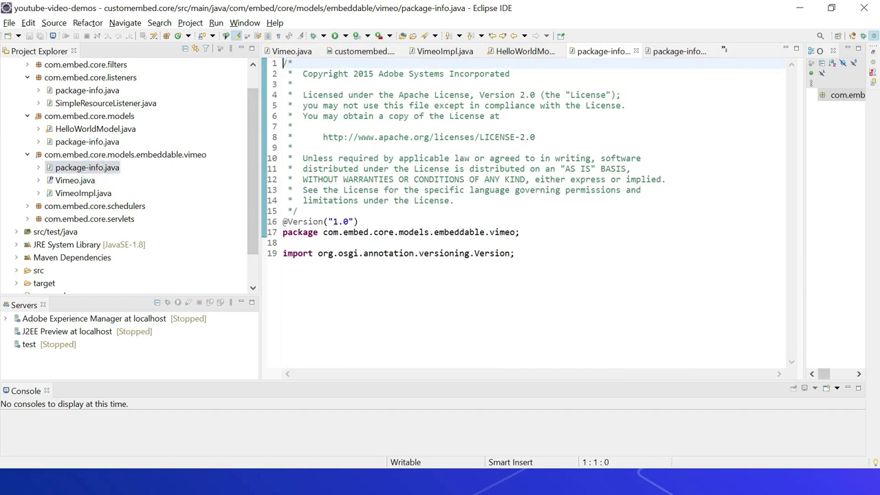
- Switch to CRXDE Lite and examine the core youtube embeddable node and the customembed project's embed/embeddable node
key("alt+Tab")
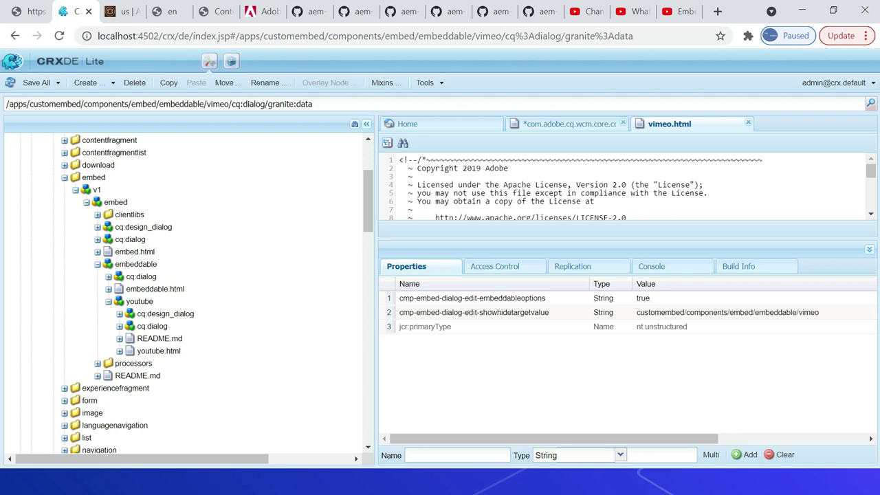
left_click(139, 301)
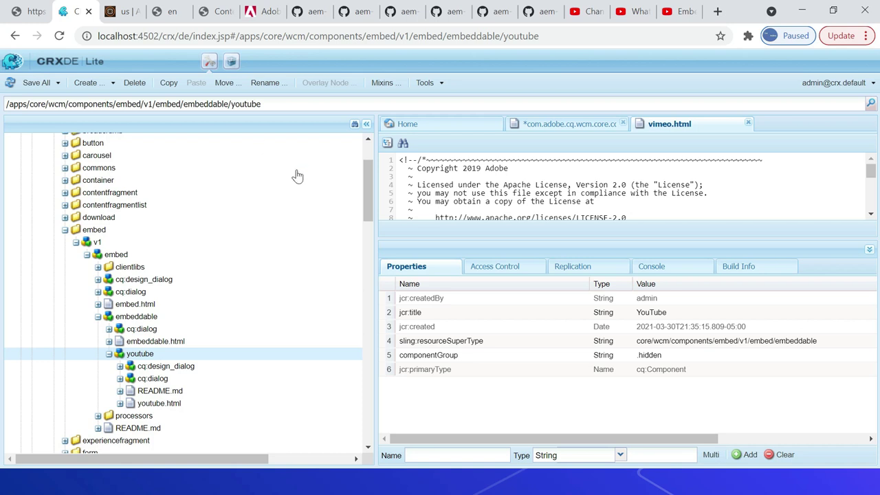
scroll(371, 213, "down", 2)
scroll(371, 213, "down", 14)
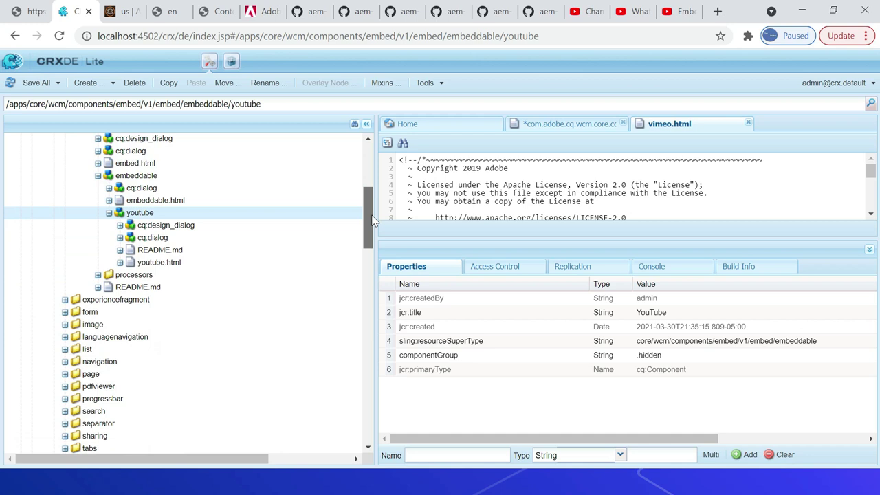
scroll(371, 292, "down", 3)
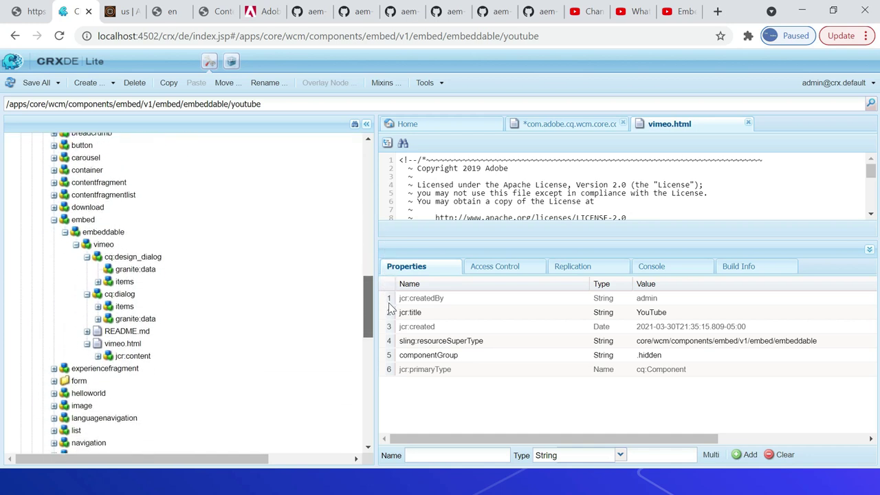
left_click(82, 220)
left_click(104, 232)
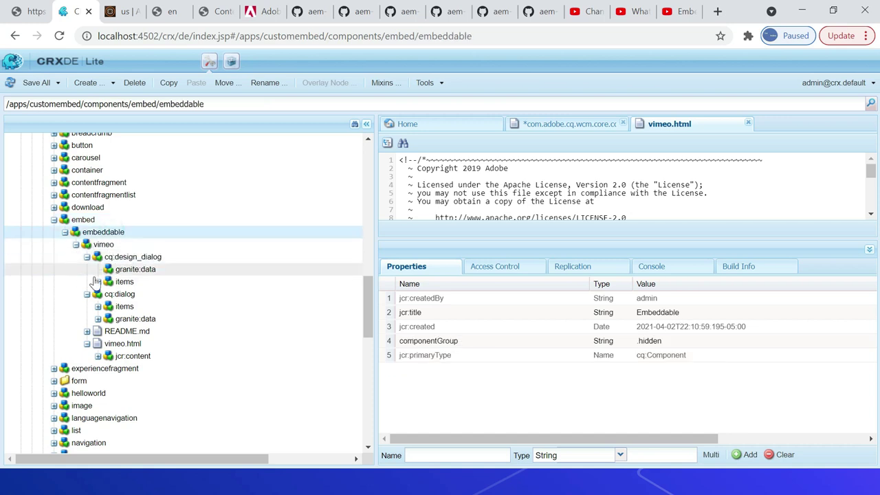
- Examine the vimeo embeddable's cq:design_dialog and cq:dialog nodes and the iframe markup in vimeo.html
left_click(129, 259)
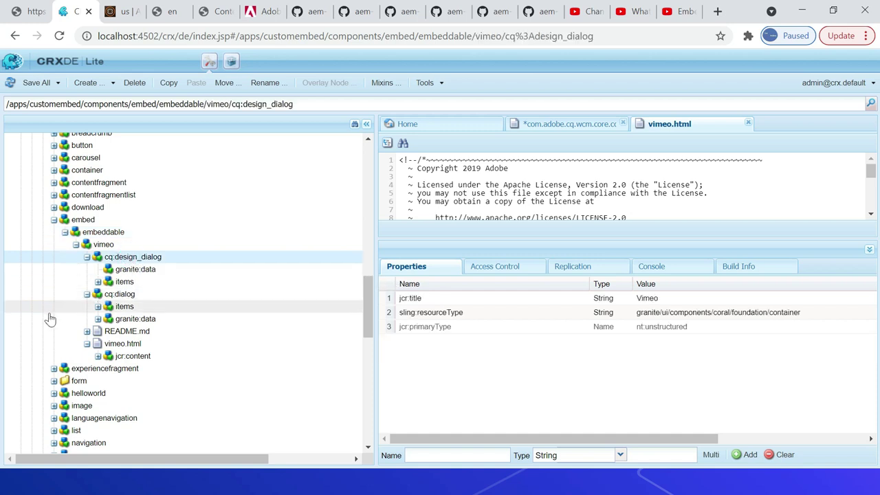
left_click(131, 294)
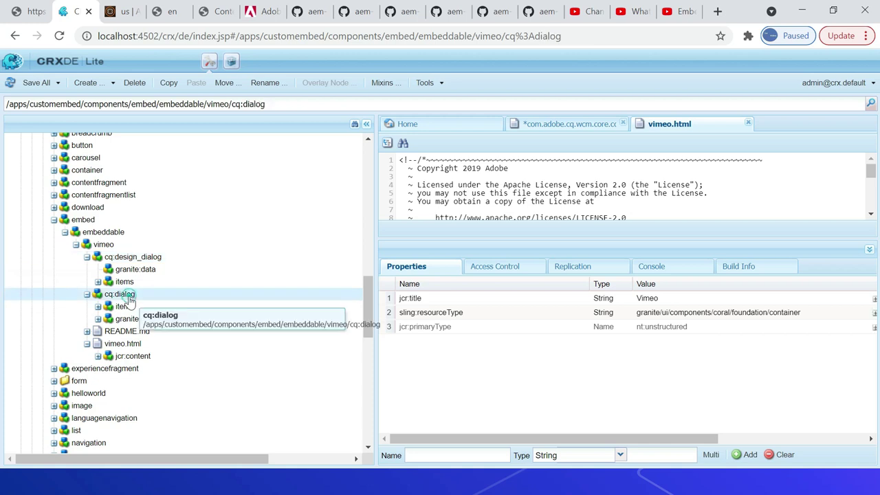
left_click(137, 345)
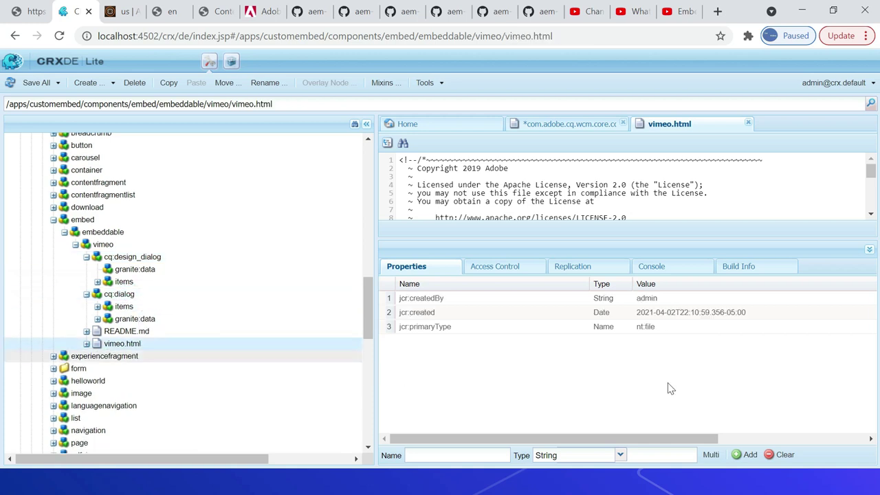
left_click(868, 250)
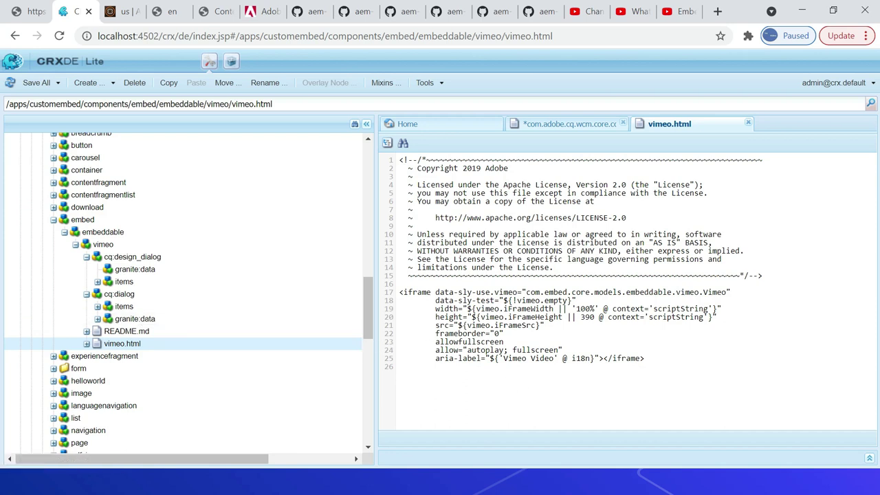
- Review the granite:data properties under the vimeo embeddable's cq:design_dialog and cq:dialog
left_click(135, 270)
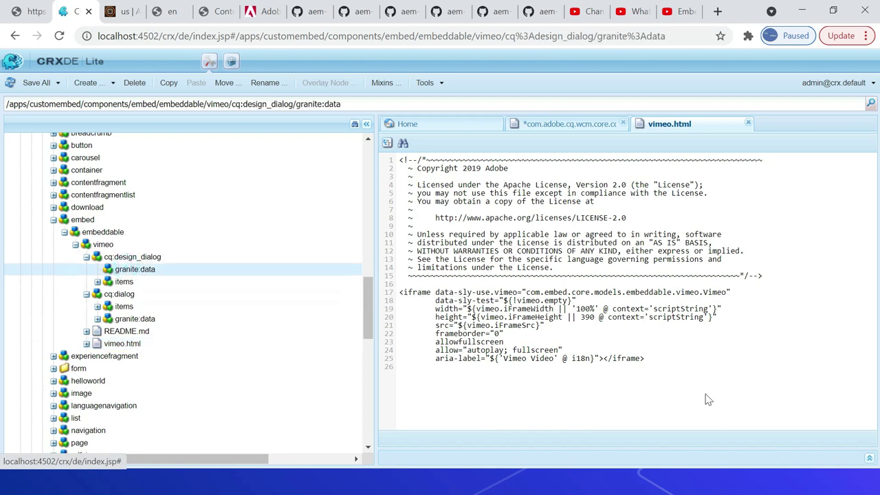
left_click(869, 459)
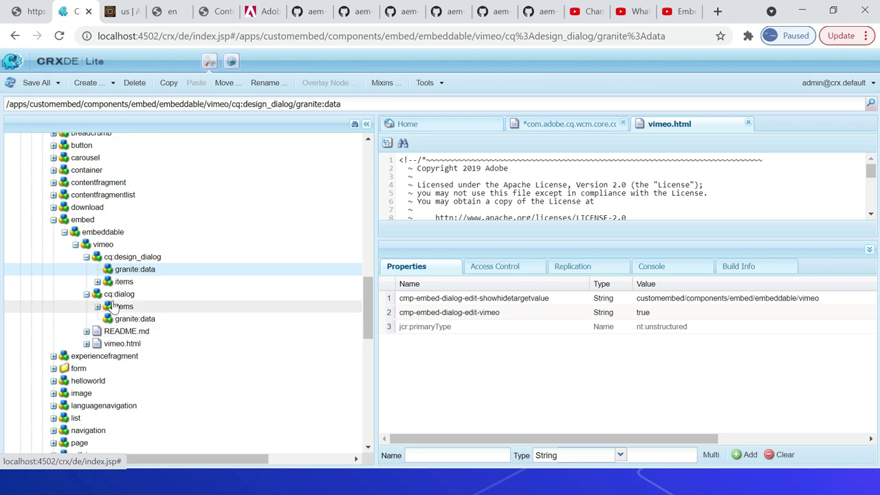
left_click(141, 320)
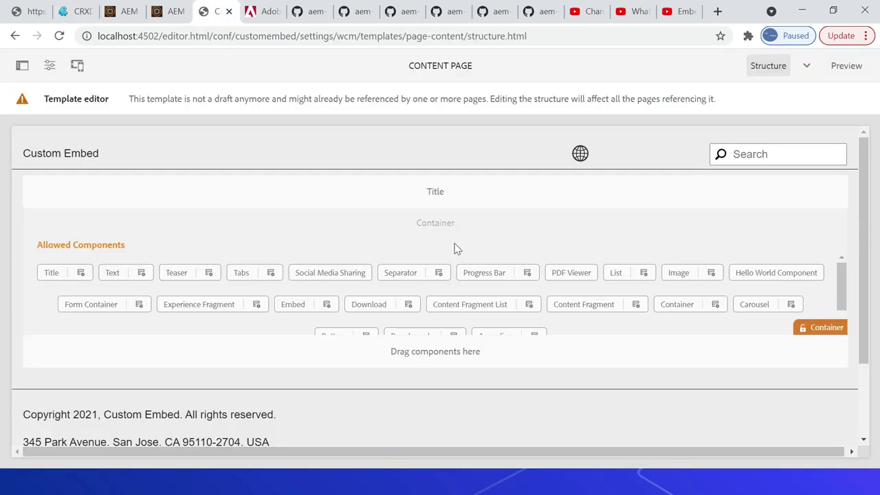
- Open the Embed policy in the Content Page template and allow the Vimeo embeddable alongside YouTube
left_click(326, 309)
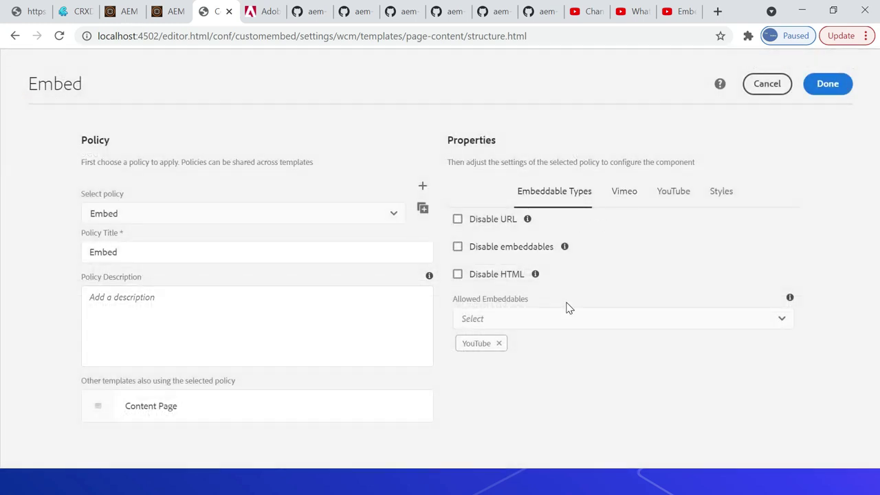
left_click(520, 322)
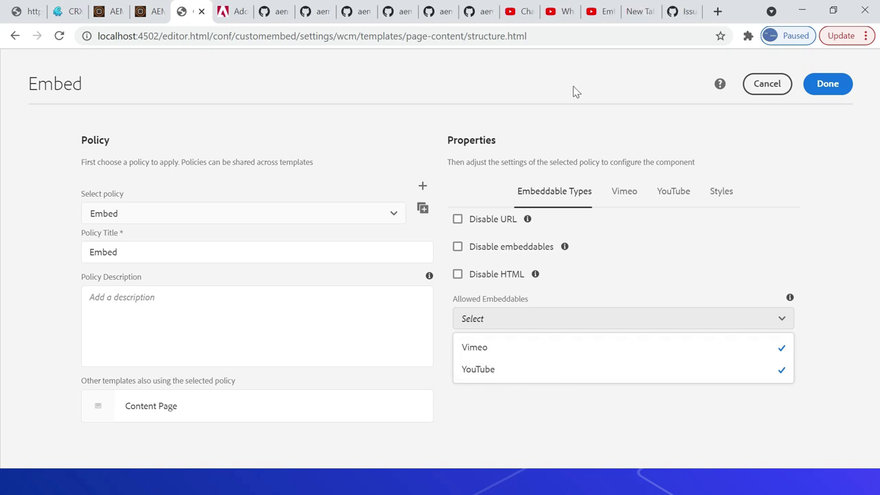
- Check the aem-core-wcm-components GitHub issues for the Embed design dialog problem and return to the Embed policy
left_click(672, 15)
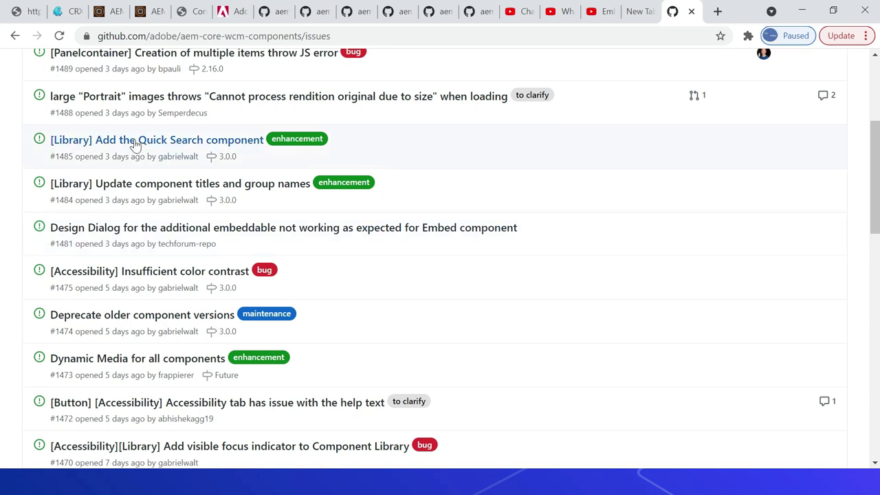
left_click(151, 13)
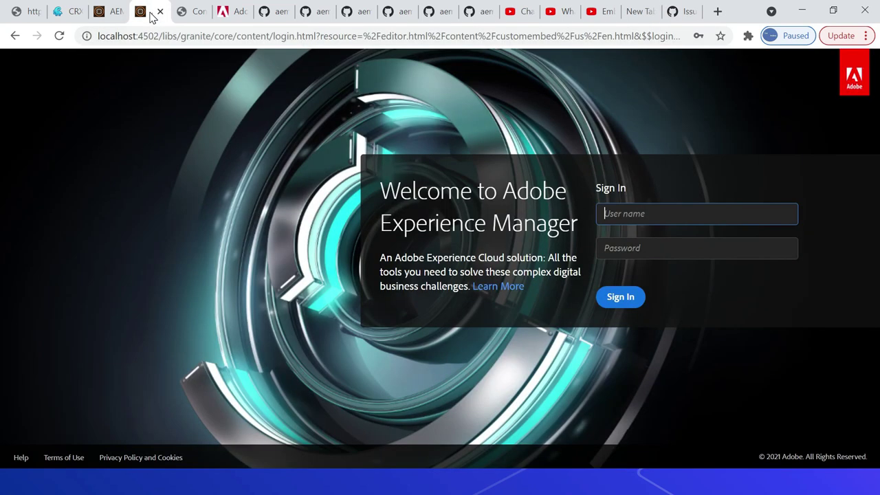
left_click(193, 11)
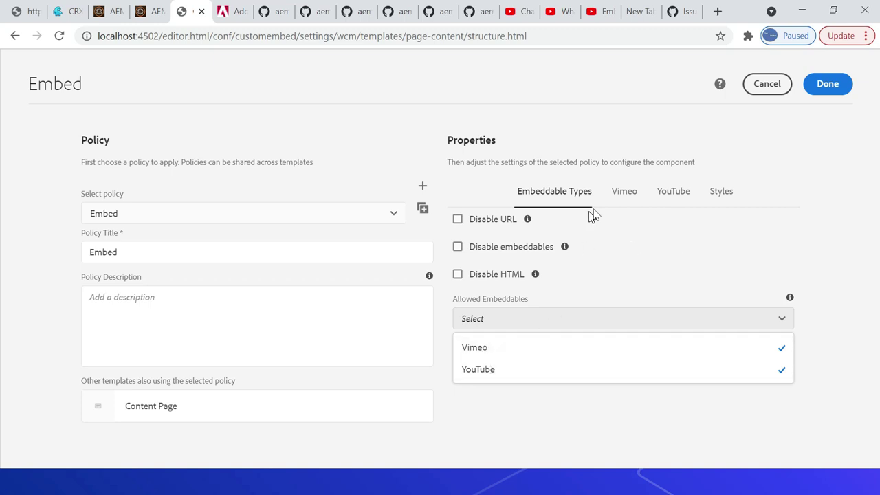
- Allow configuration of mute, autoplay, loop and inline playback for Vimeo in the Embed policy and save it
left_click(623, 194)
left_click(448, 220)
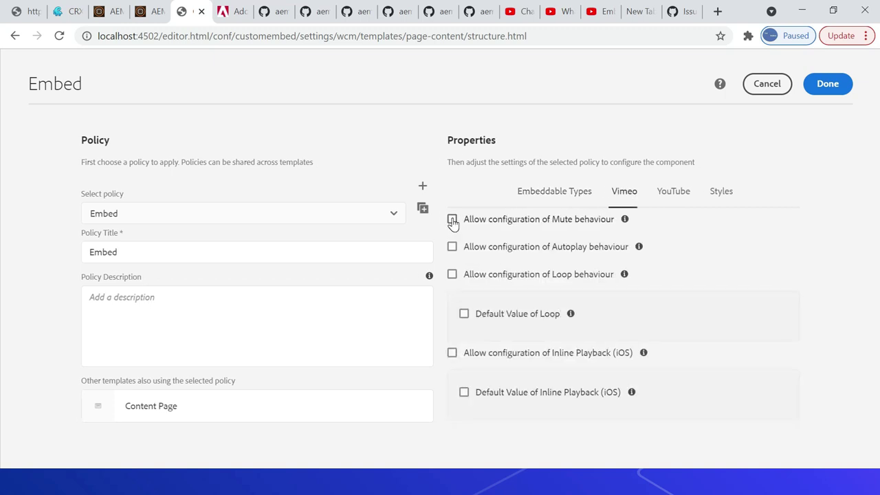
left_click(446, 298)
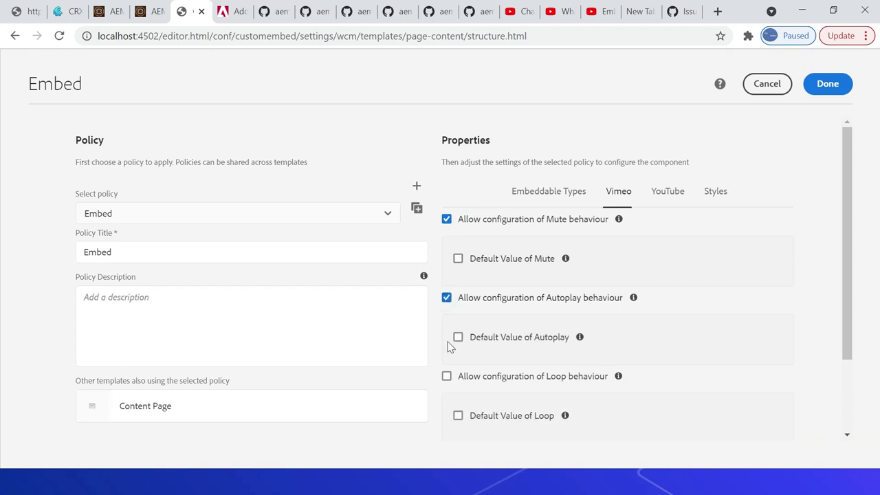
left_click(446, 377)
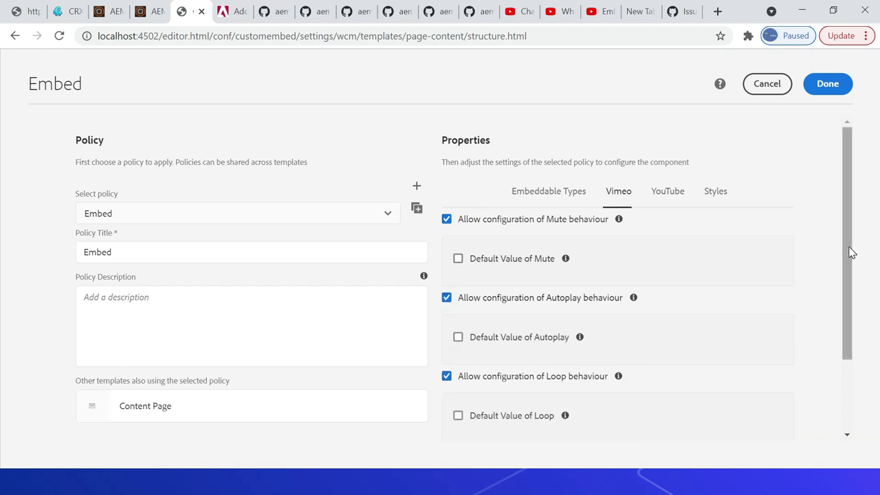
left_click_drag(850, 251, 858, 325)
left_click(446, 357)
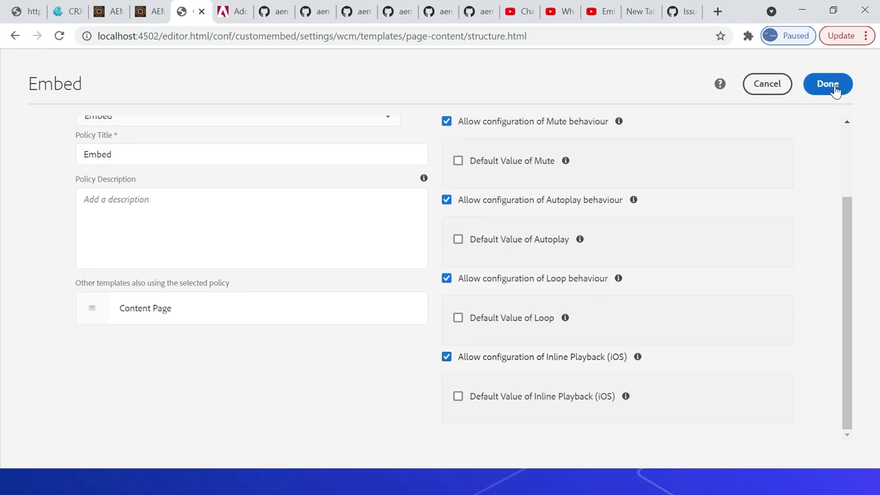
left_click(827, 84)
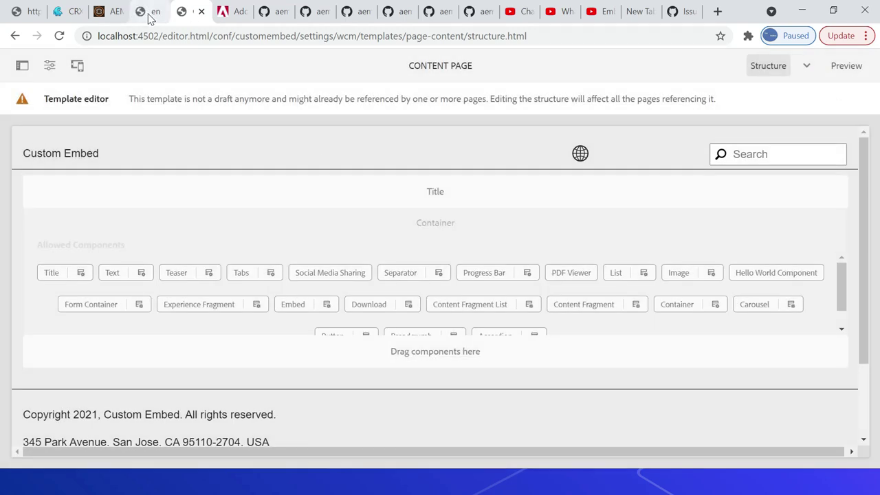
- Insert an Embed component below the YouTube video on the EN page and open its configuration dialog
left_click(149, 14)
left_click(382, 431)
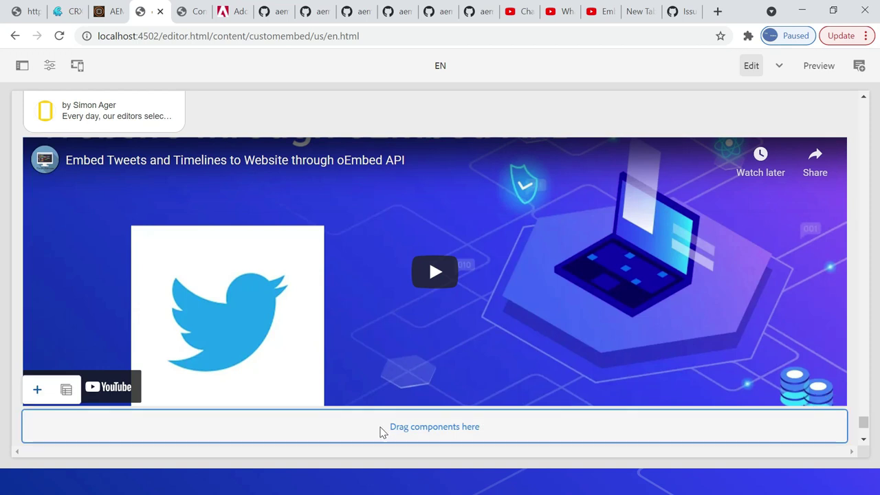
left_click(37, 389)
type("emb")
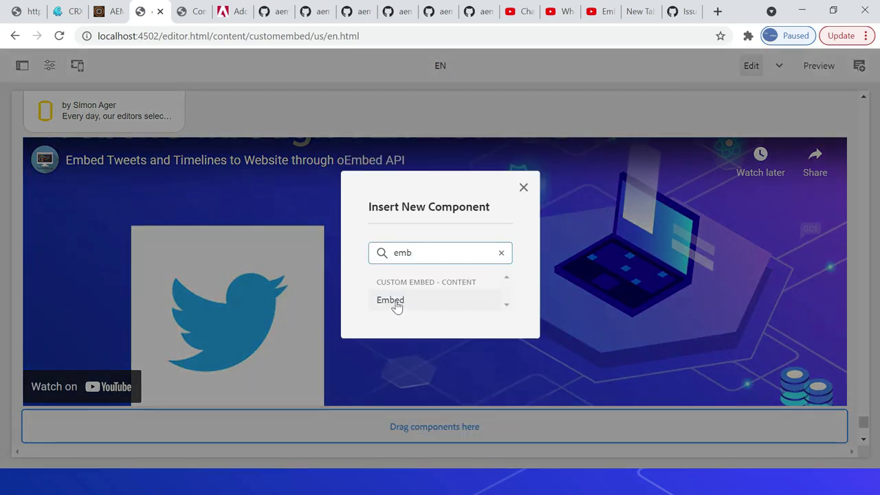
left_click(395, 300)
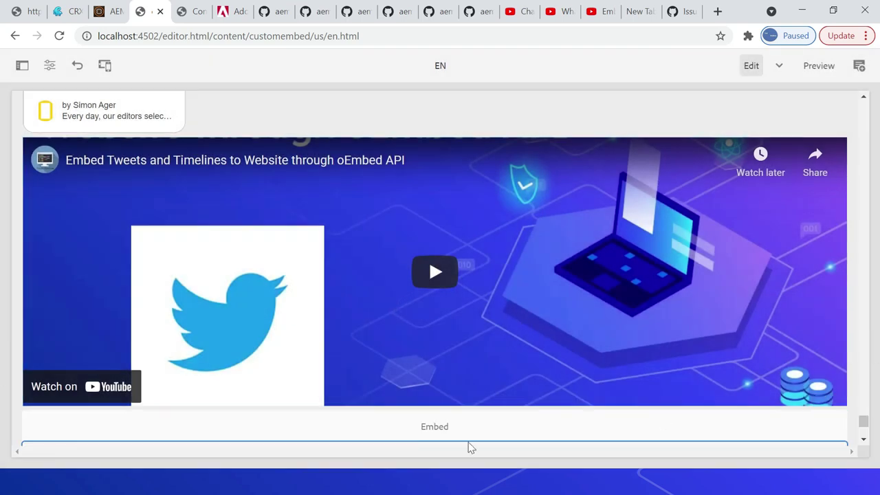
double_click(440, 420)
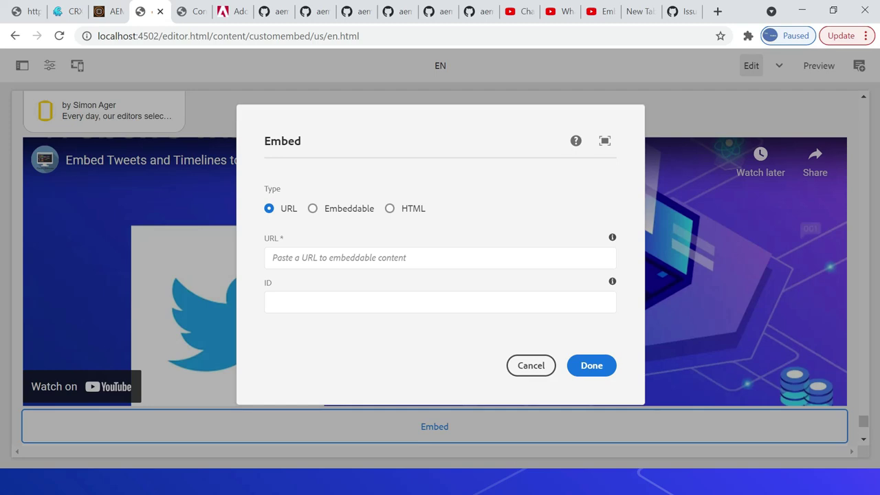
- Copy the video ID 347119375 from the Vimeo URL in the Notepad++ notes and return to the Embed dialog
key("alt+Tab")
triple_click(281, 265)
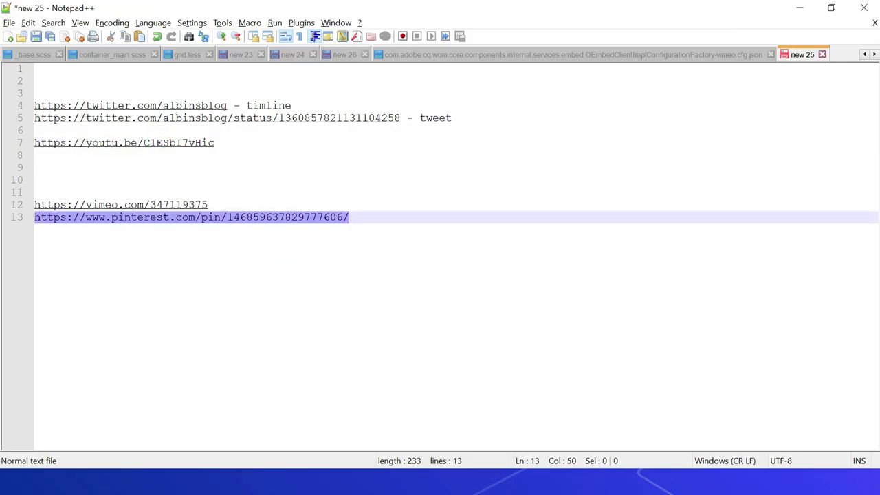
left_click_drag(210, 204, 150, 204)
key("ctrl+c")
key("alt+Tab")
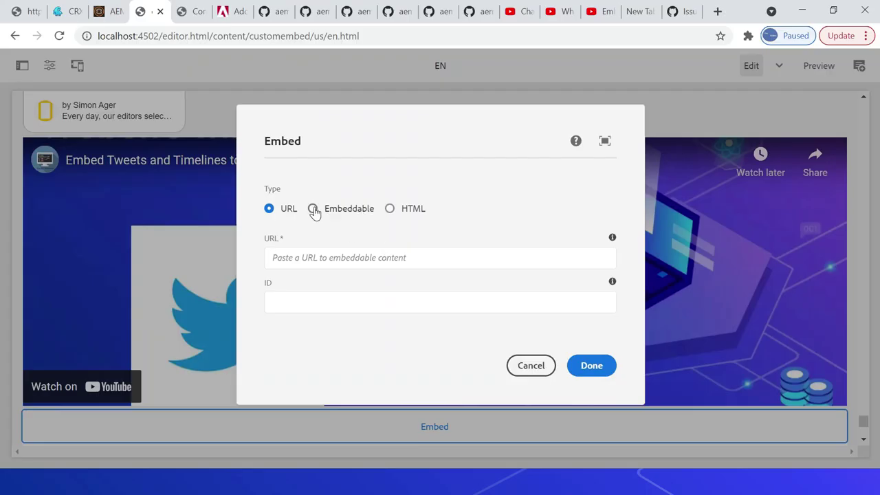
- Configure the component as a Vimeo embeddable with video ID 347119375, enable mute and autoplay, and save it
left_click(313, 209)
left_click(324, 254)
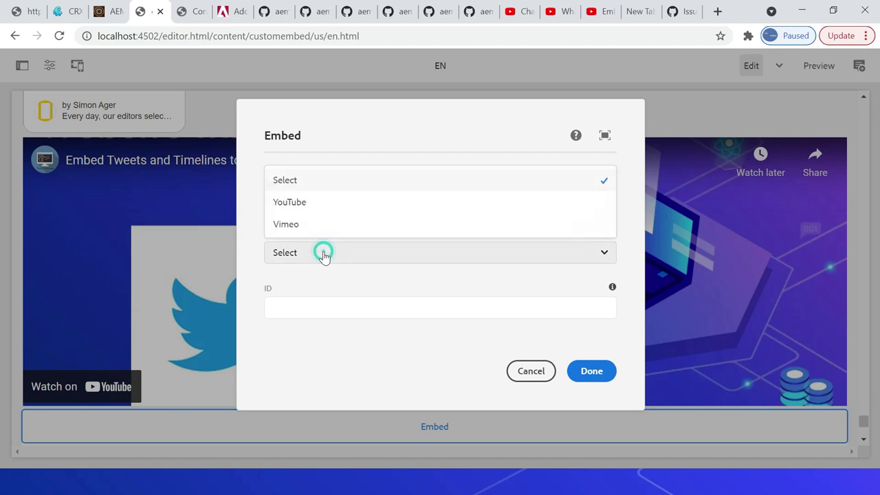
left_click(303, 225)
key("ctrl+v")
left_click_drag(620, 203, 612, 285)
left_click(271, 231)
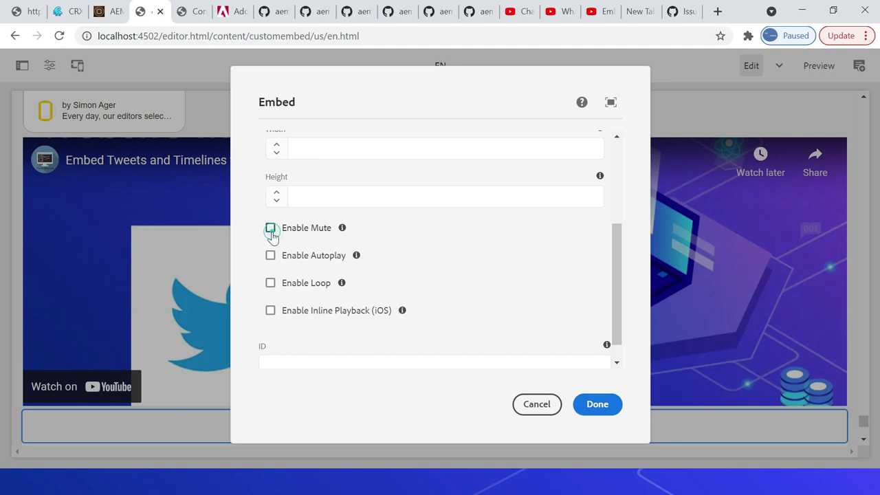
left_click(271, 257)
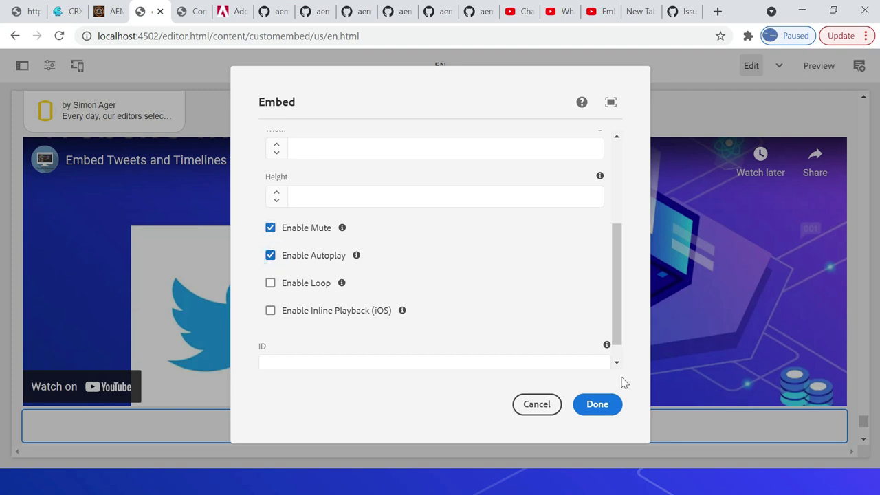
left_click(596, 405)
left_click_drag(861, 416, 275, 71)
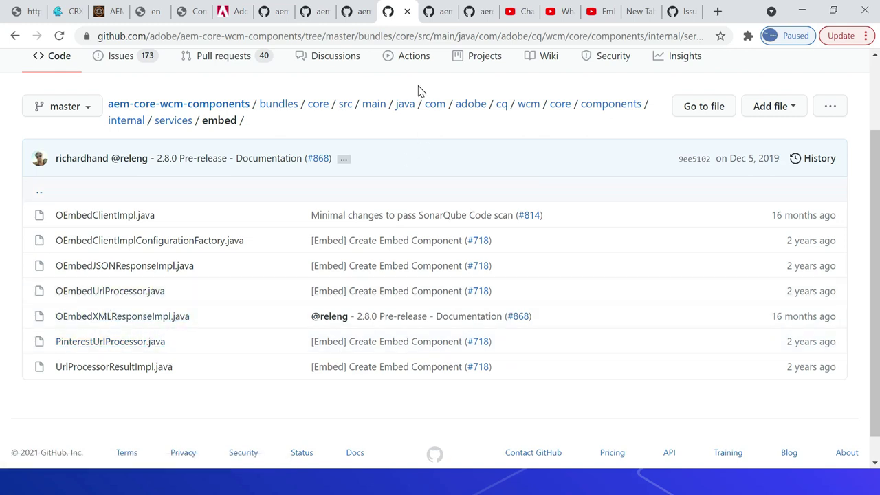
- Review the process method in OEmbedUrlProcessor.java and the processors/oembed.html script on GitHub
left_click(435, 15)
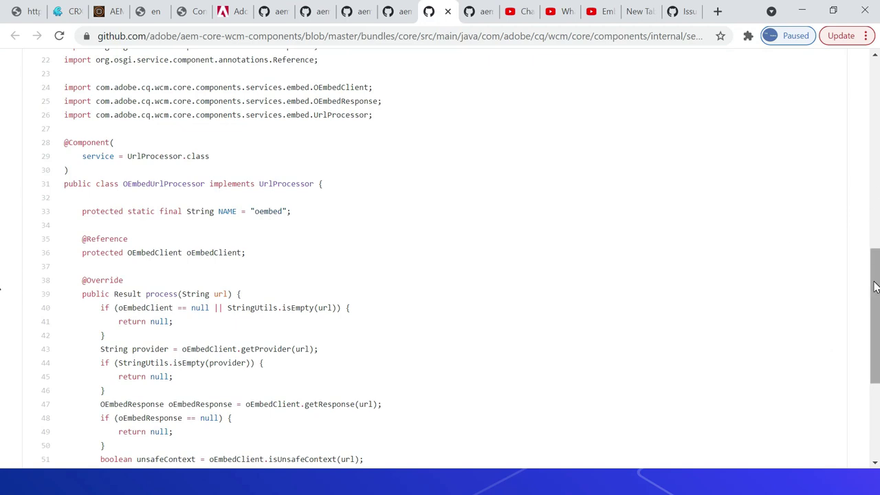
left_click_drag(875, 288, 871, 318)
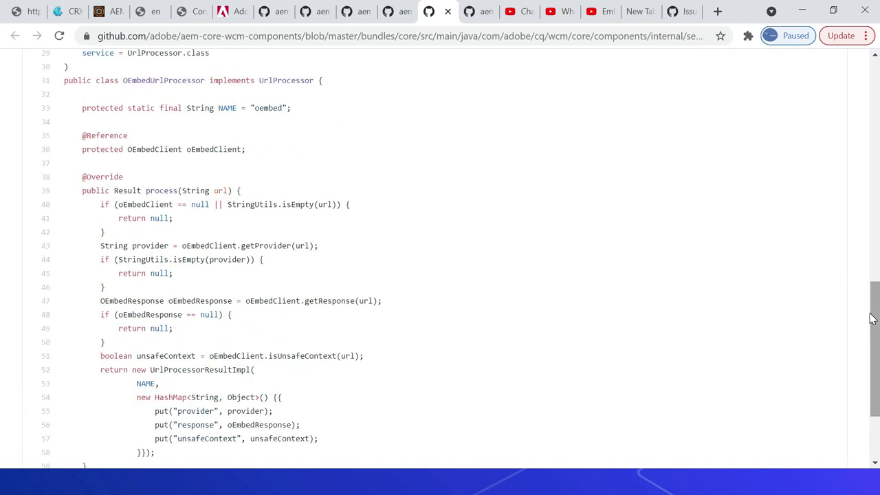
key("ctrl+Tab")
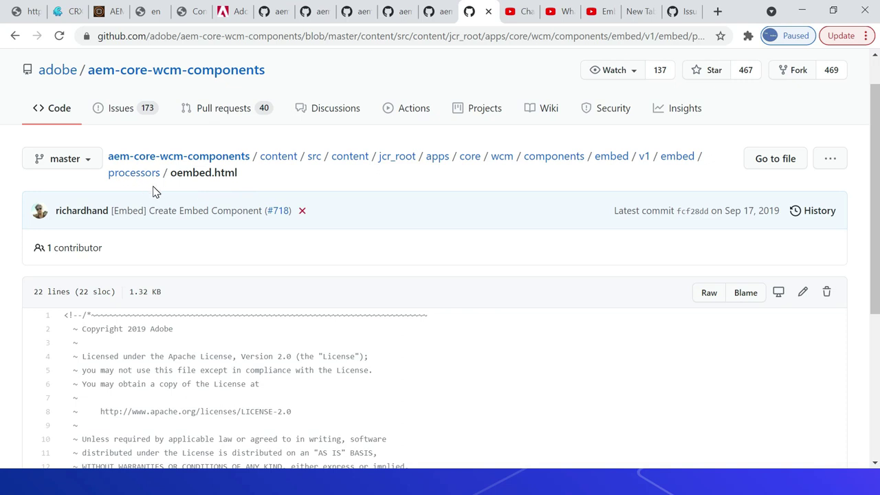
left_click_drag(877, 129, 877, 257)
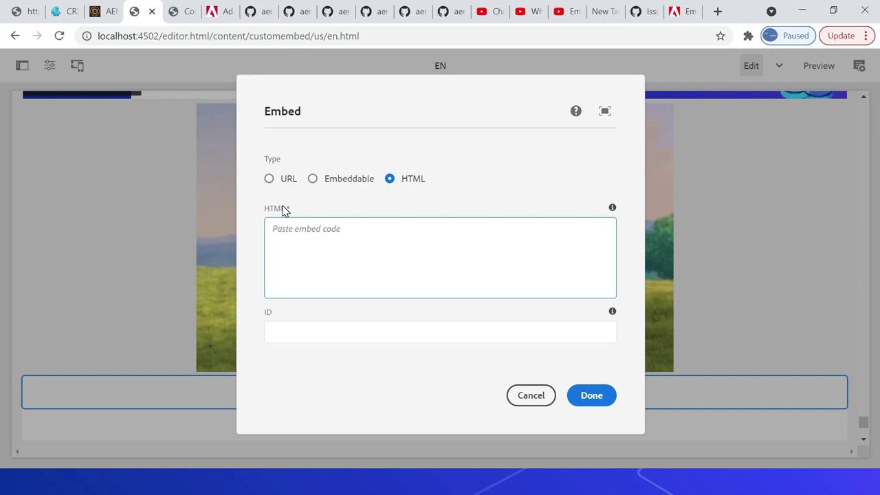
- Switch to Notepad++ to find the /libs/cq/xssprotection/config.xml path in the notes
key("alt+Tab")
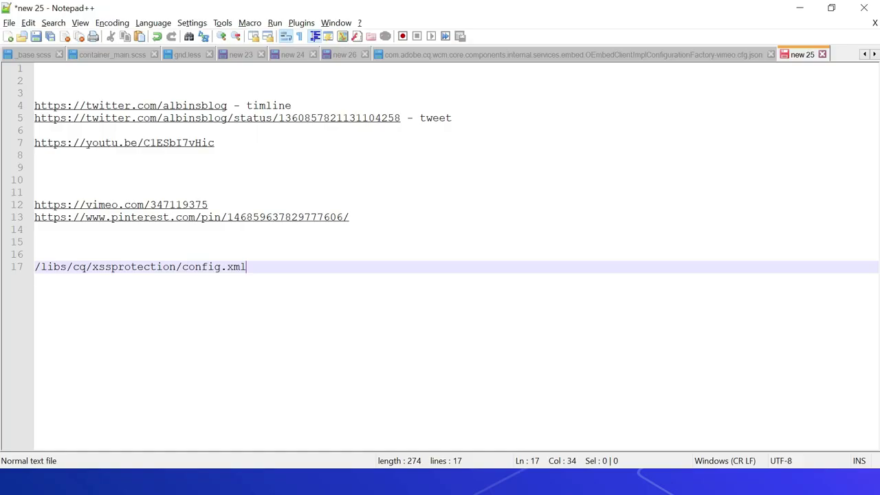